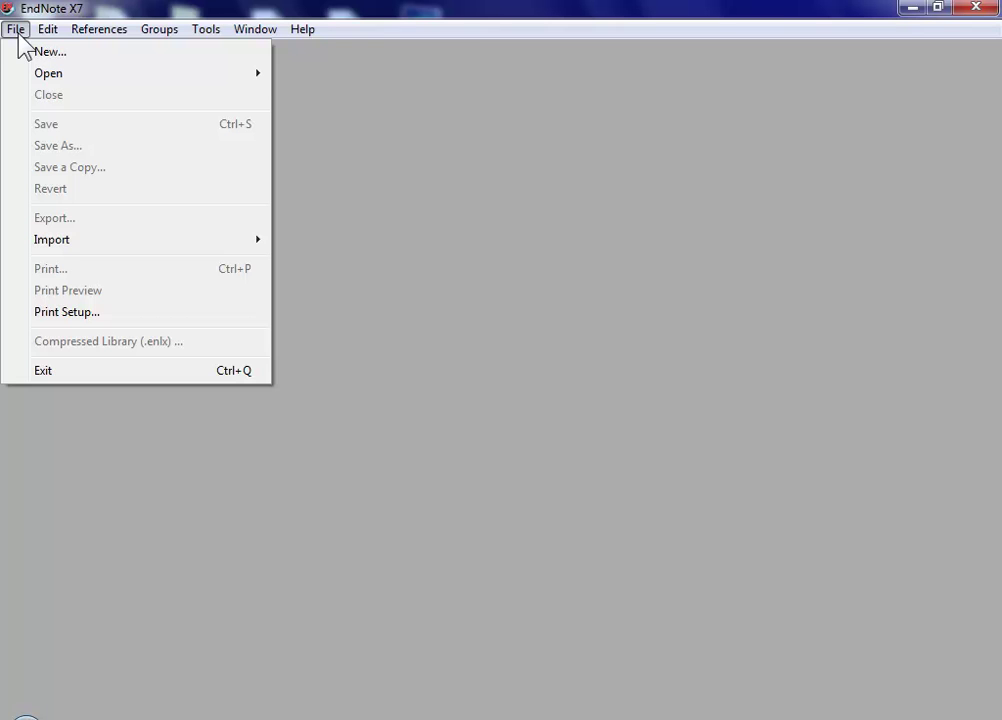
# Step: Create a reference library named My Research and show it maximized in the integrated library and online search mode
pyautogui.click(25, 56)
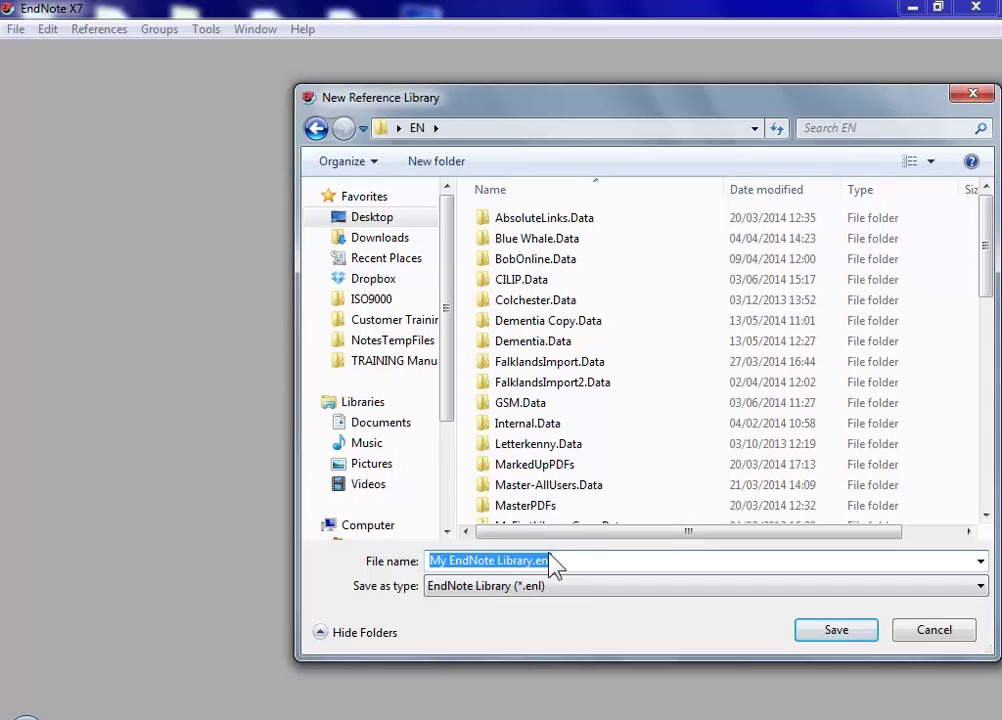
pyautogui.write('My Research')
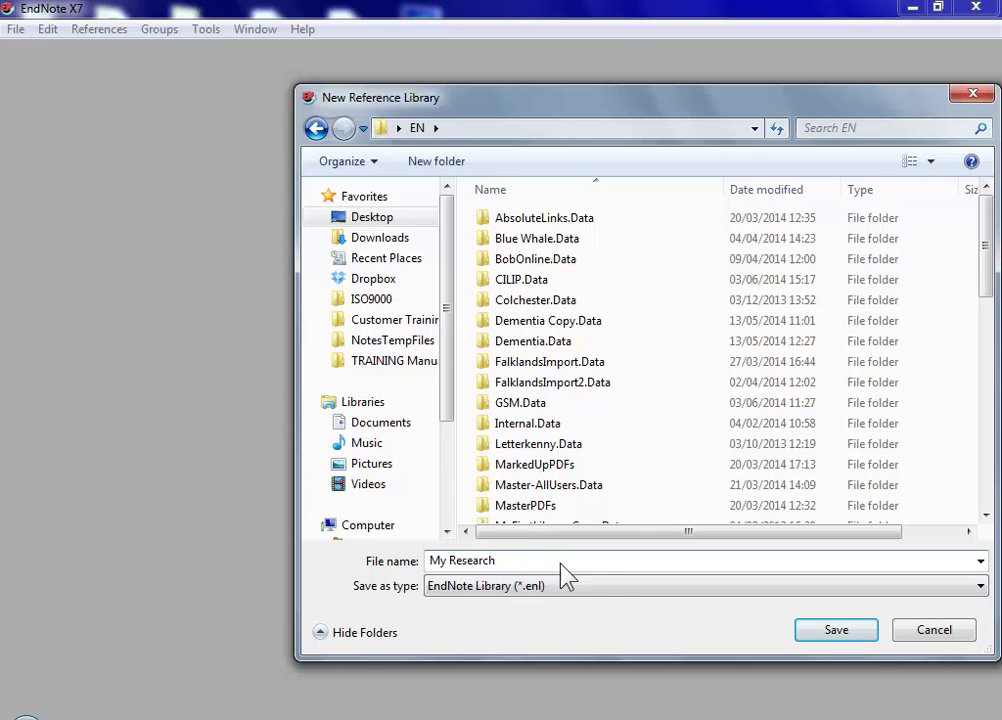
pyautogui.click(820, 637)
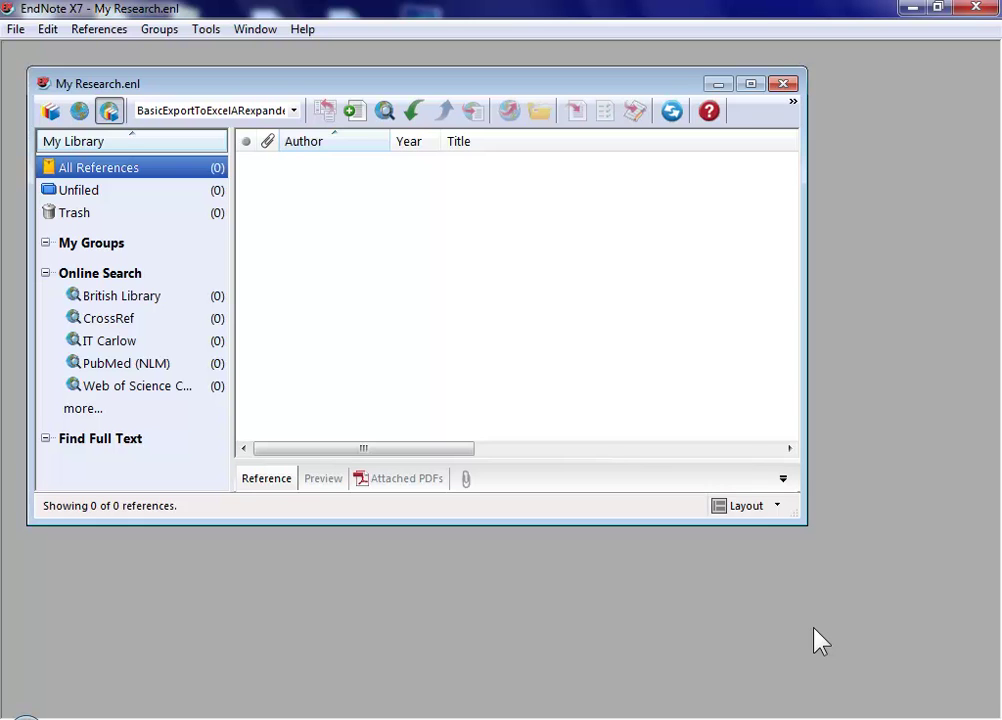
pyautogui.click(749, 85)
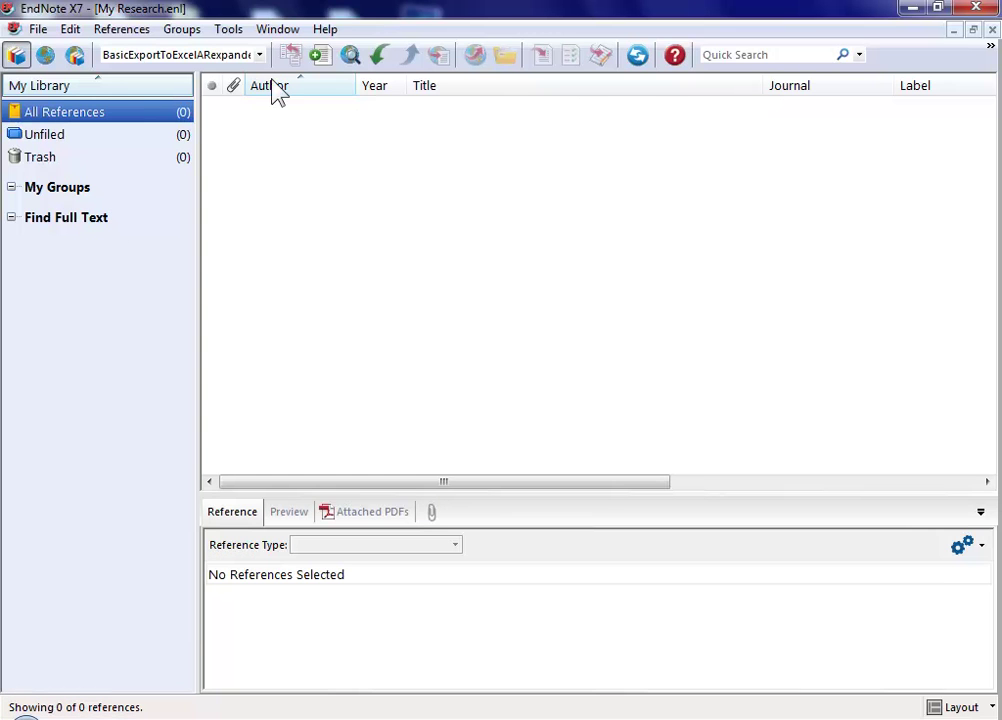
pyautogui.click(75, 56)
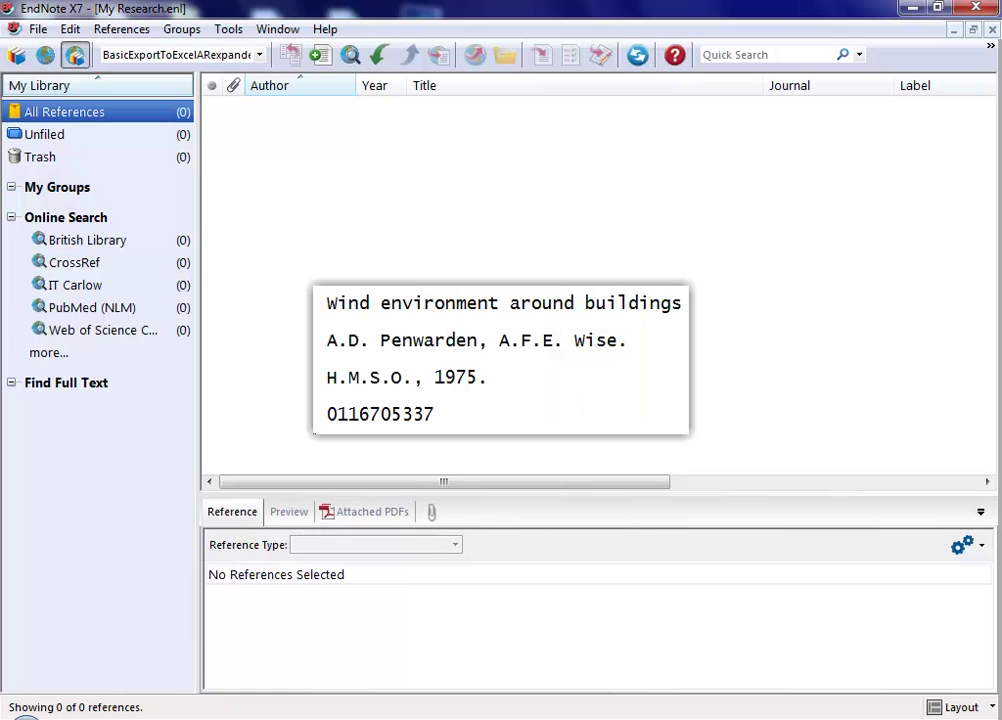
pyautogui.hotkey('ctrl', 'n')
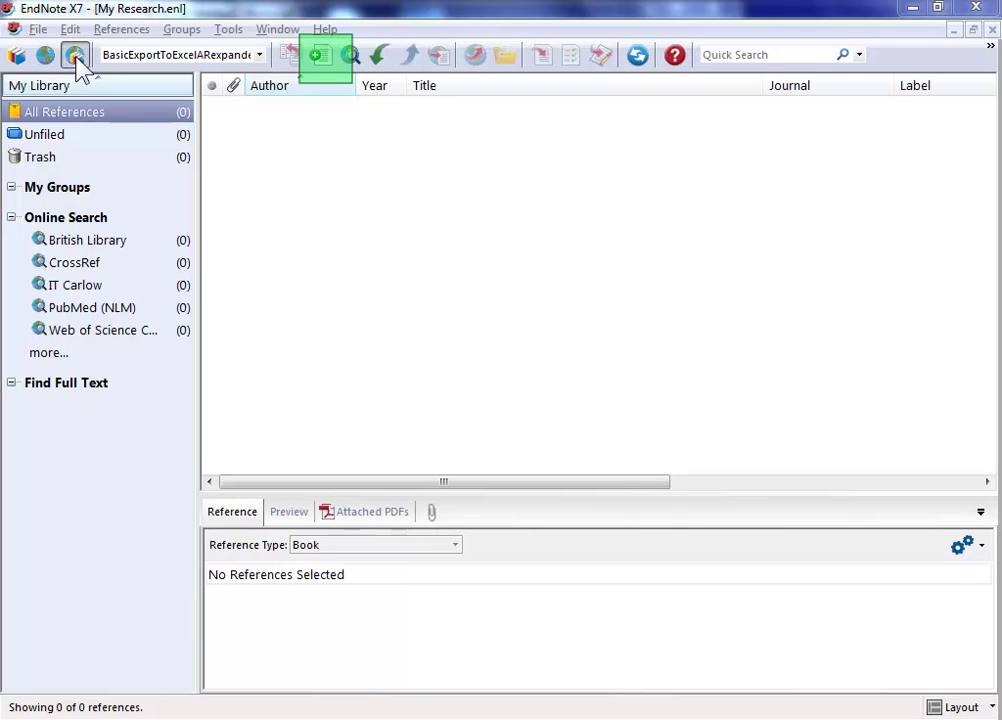
pyautogui.click(320, 60)
pyautogui.click(257, 122)
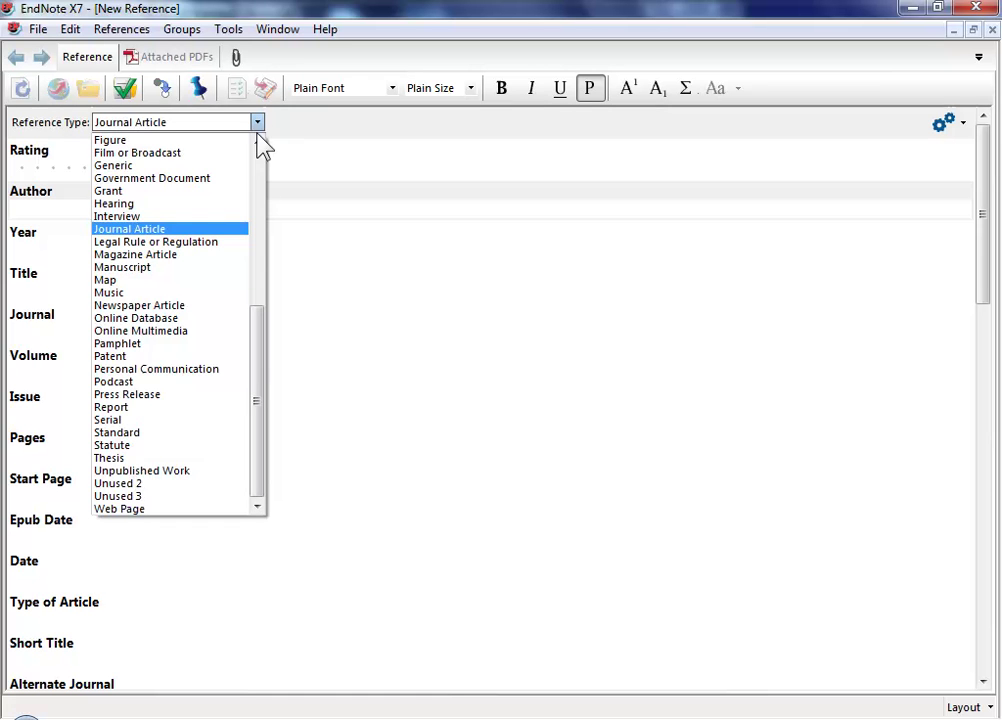
pyautogui.scroll(8, 230, 175)
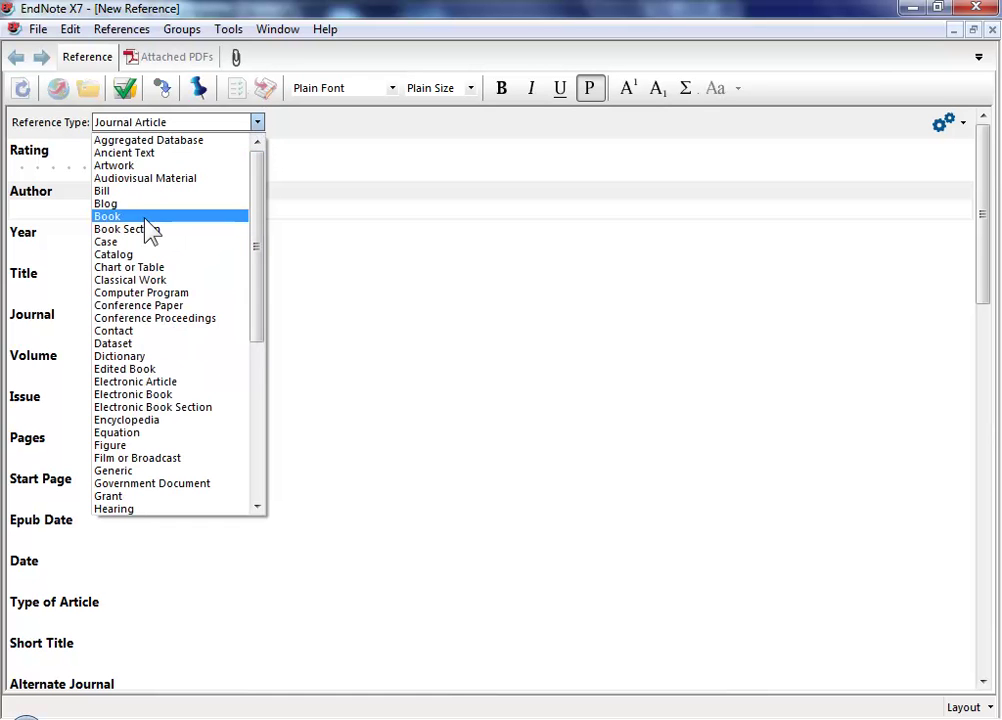
pyautogui.click(145, 217)
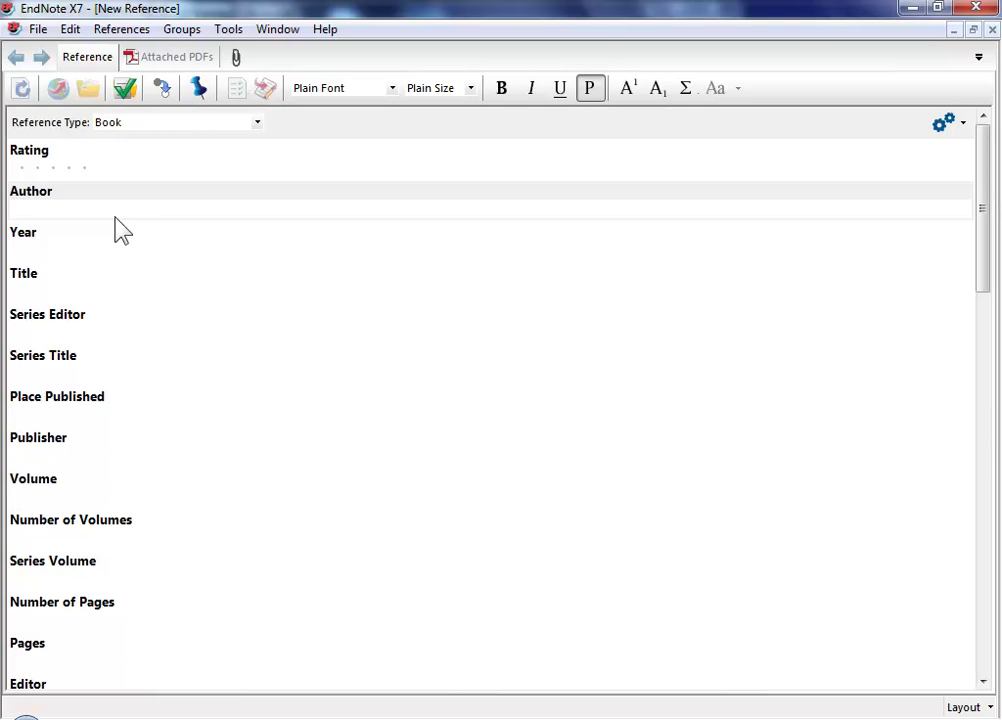
pyautogui.click(29, 212)
pyautogui.write('Penwarden, A. D. Wise, A. F. E.')
pyautogui.click(55, 270)
pyautogui.write('1975')
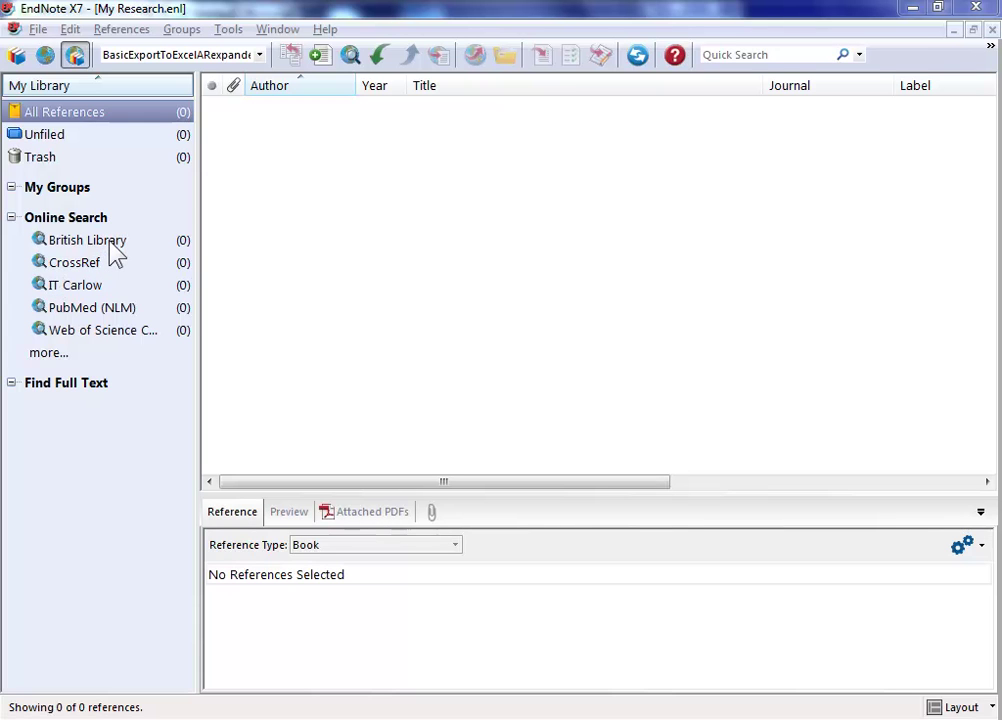
pyautogui.click(95, 245)
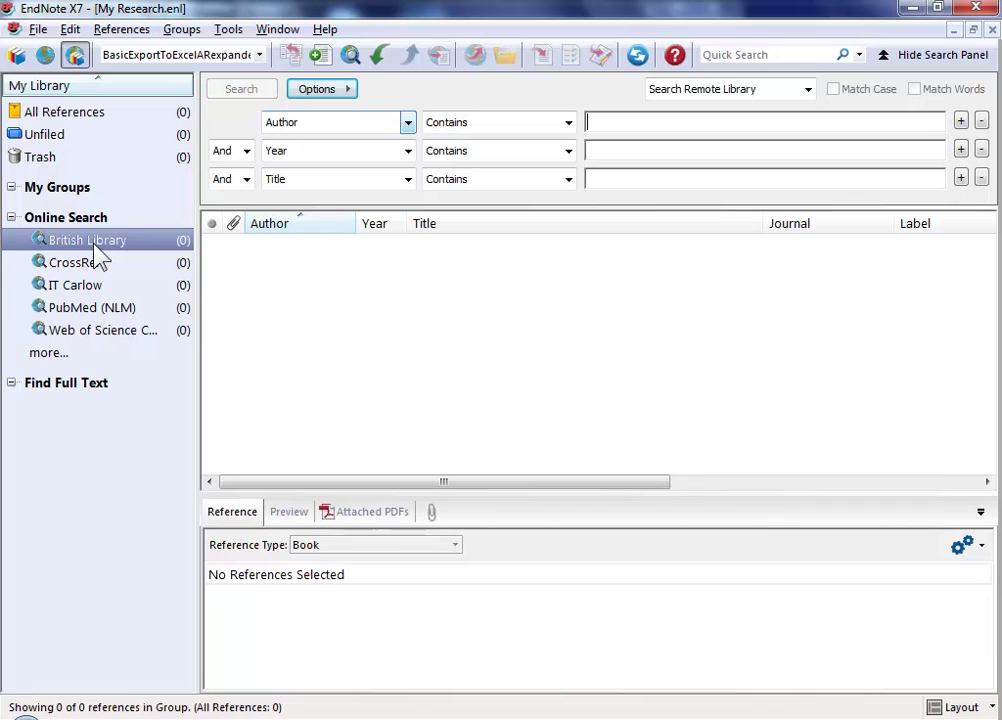
pyautogui.click(408, 123)
pyautogui.click(322, 240)
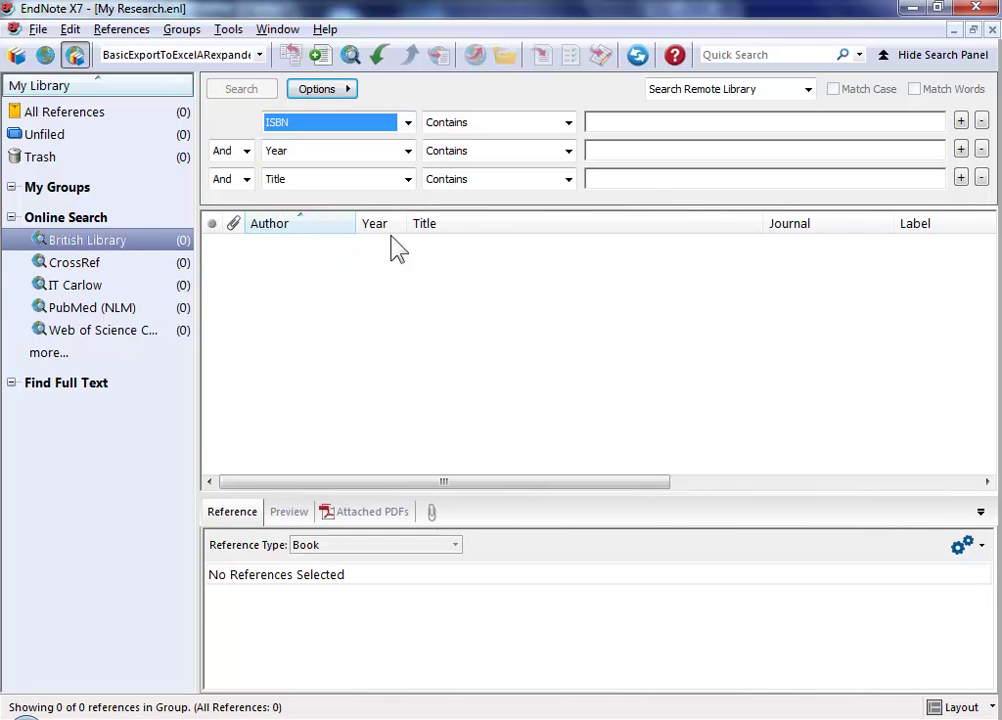
pyautogui.click(604, 126)
pyautogui.hotkey('ctrl', 'v')
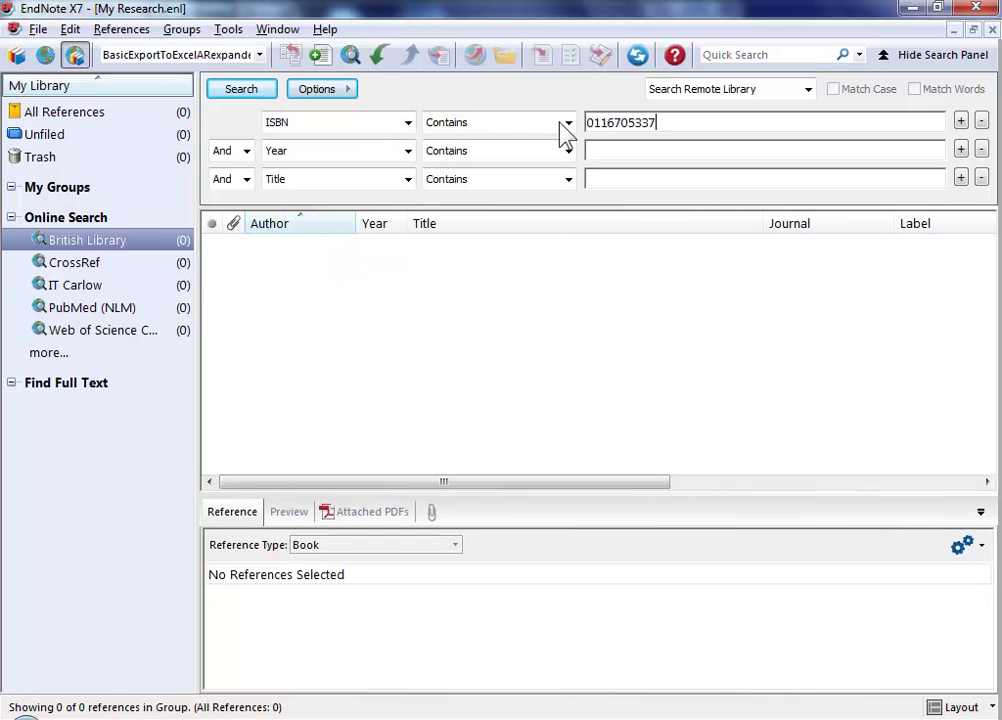
pyautogui.click(243, 90)
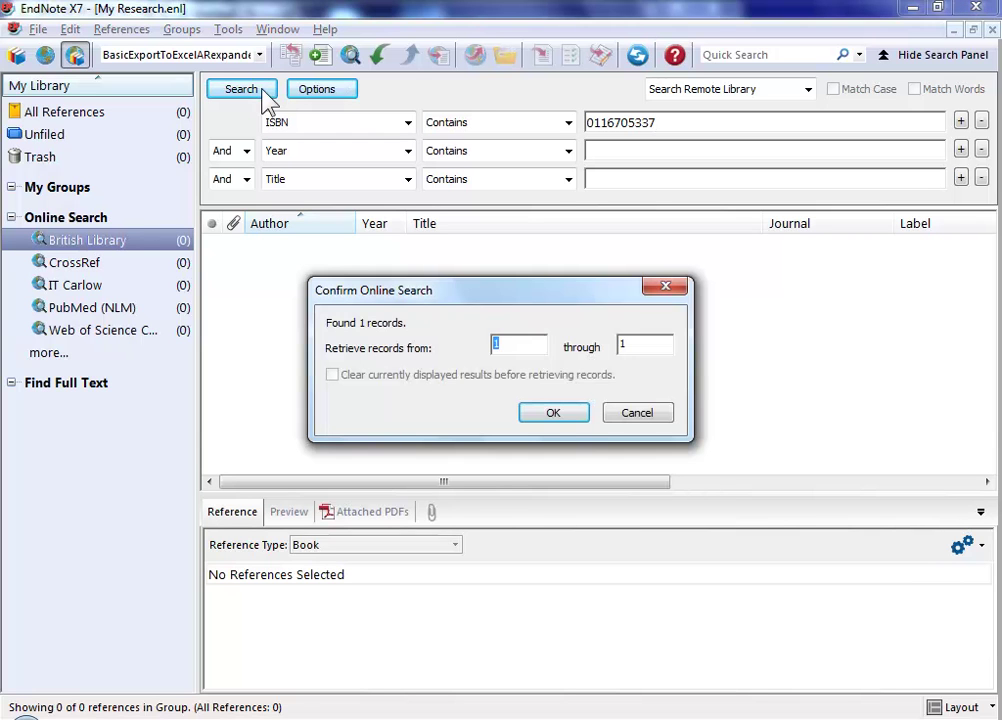
pyautogui.click(566, 416)
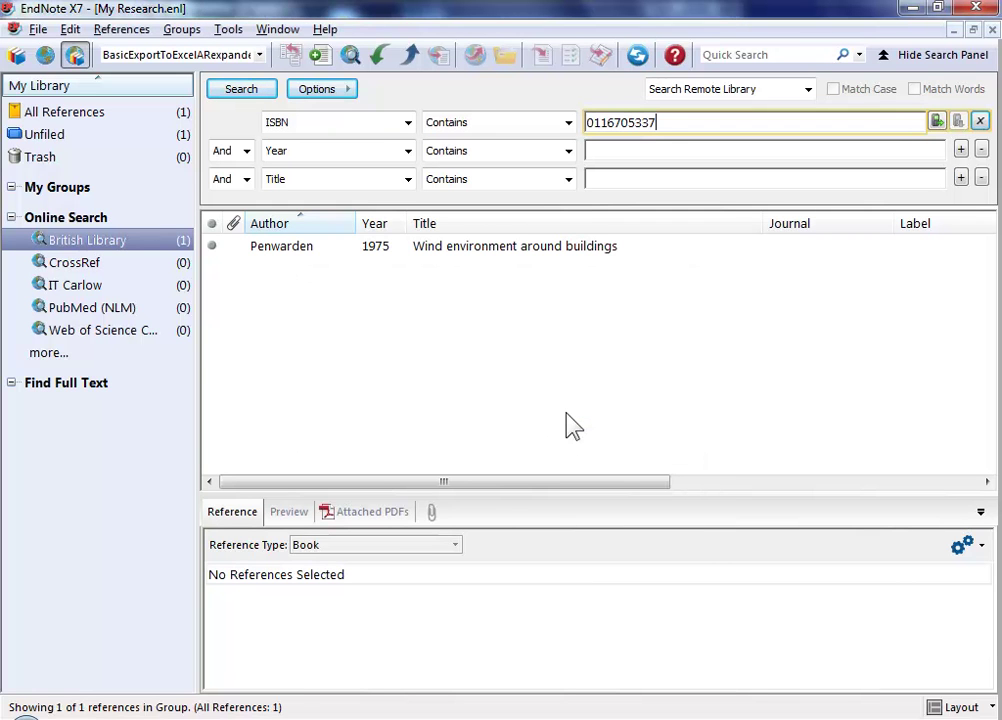
# Step: Review the fields of the retrieved book "Wind environment around buildings" and preview its citation in the Harvard UL style
pyautogui.click(289, 250)
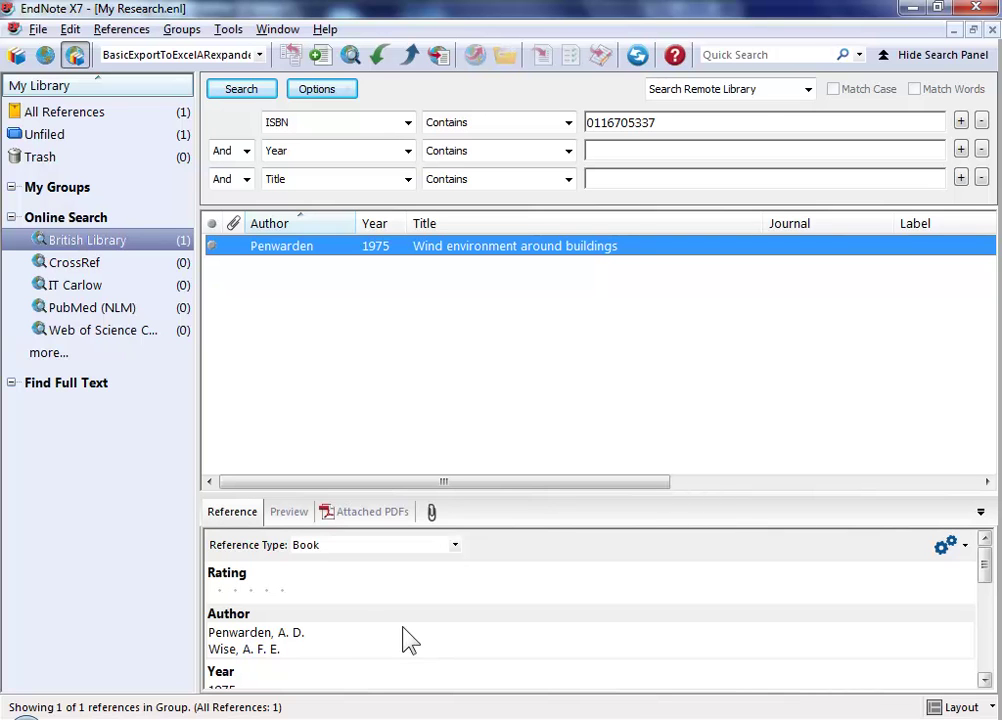
pyautogui.click(986, 658)
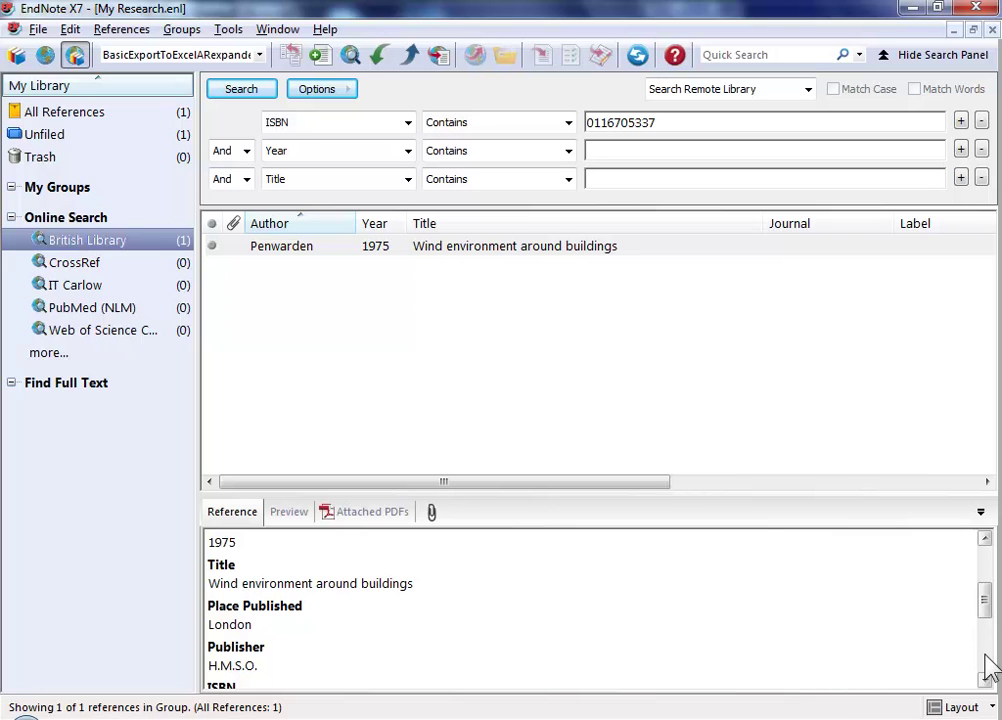
pyautogui.click(986, 656)
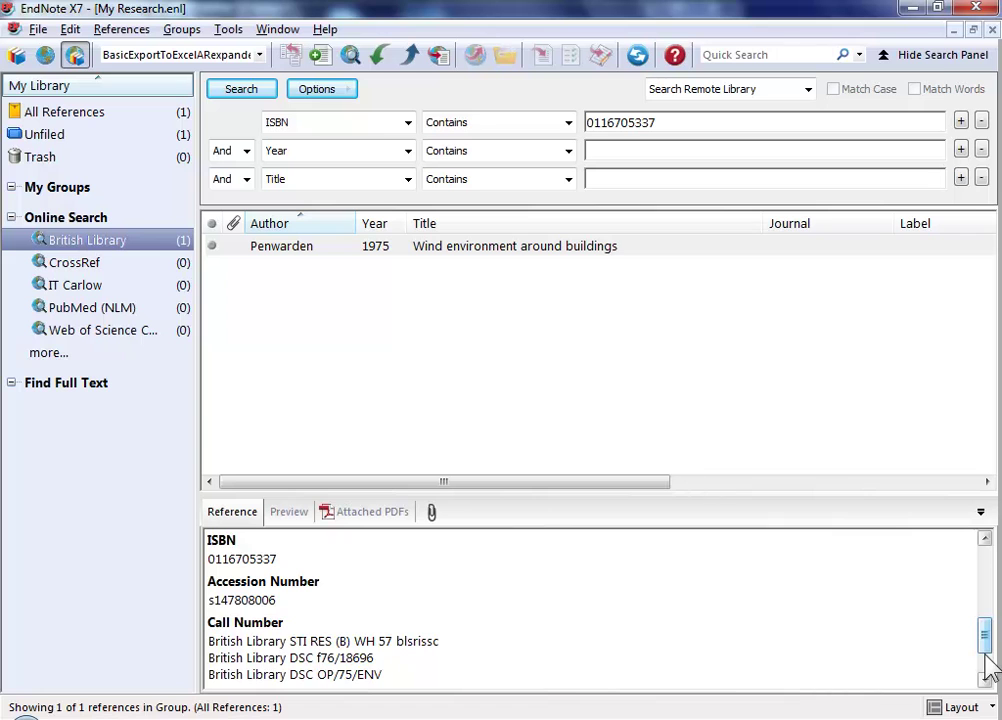
pyautogui.click(289, 512)
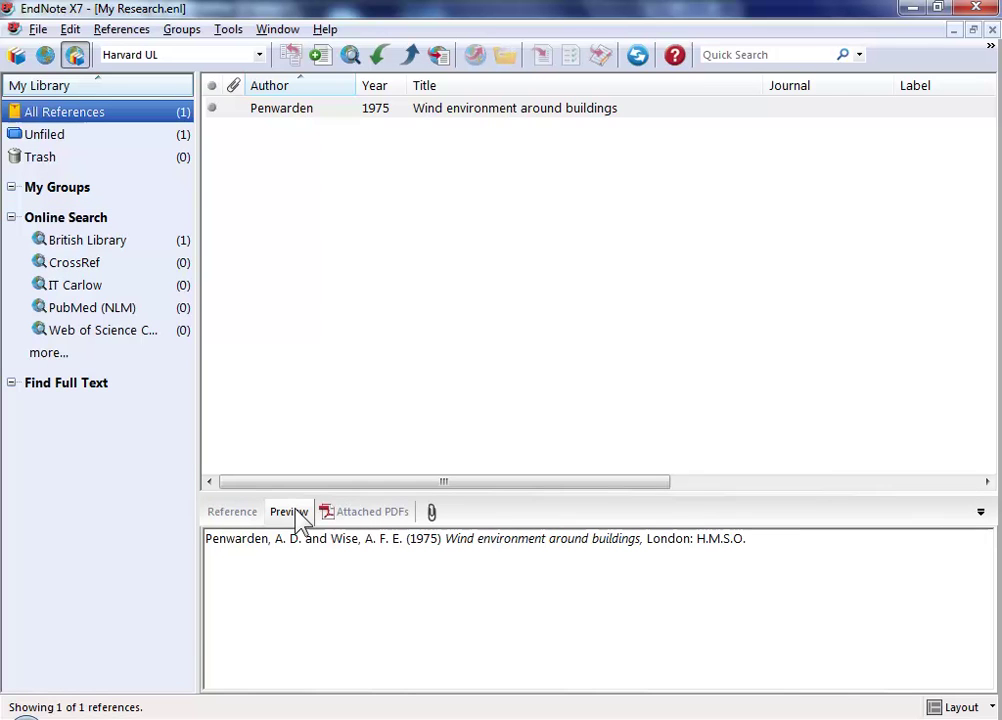
# Step: Add the San Diego State U connection to the online searches, and return to all references with the search fields hidden
pyautogui.click(48, 353)
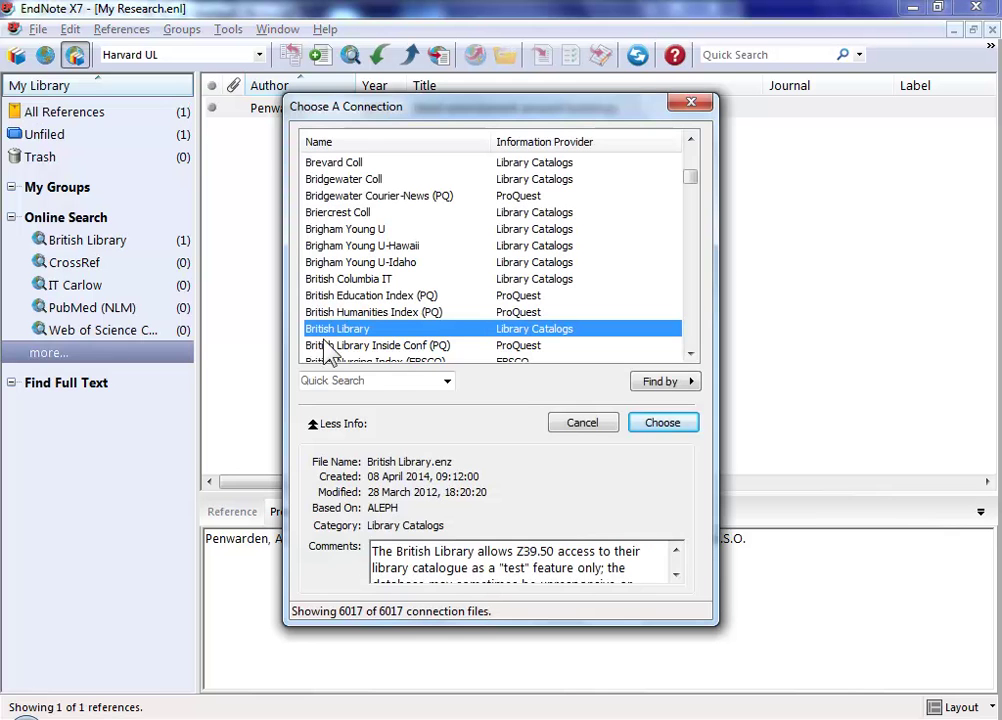
pyautogui.write('San Diego State')
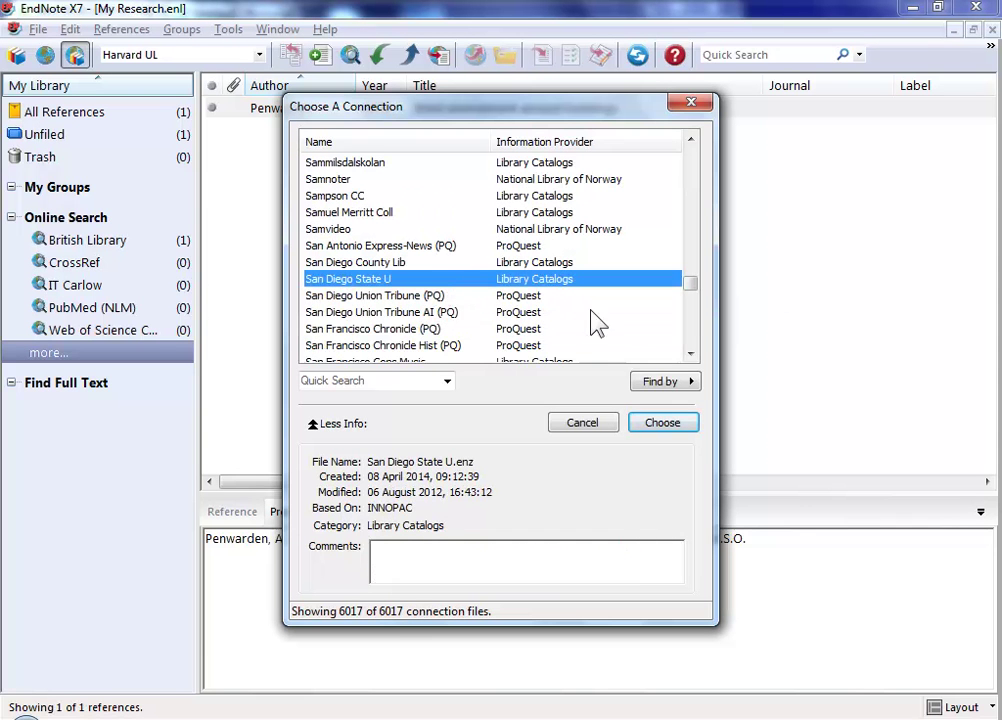
pyautogui.click(638, 425)
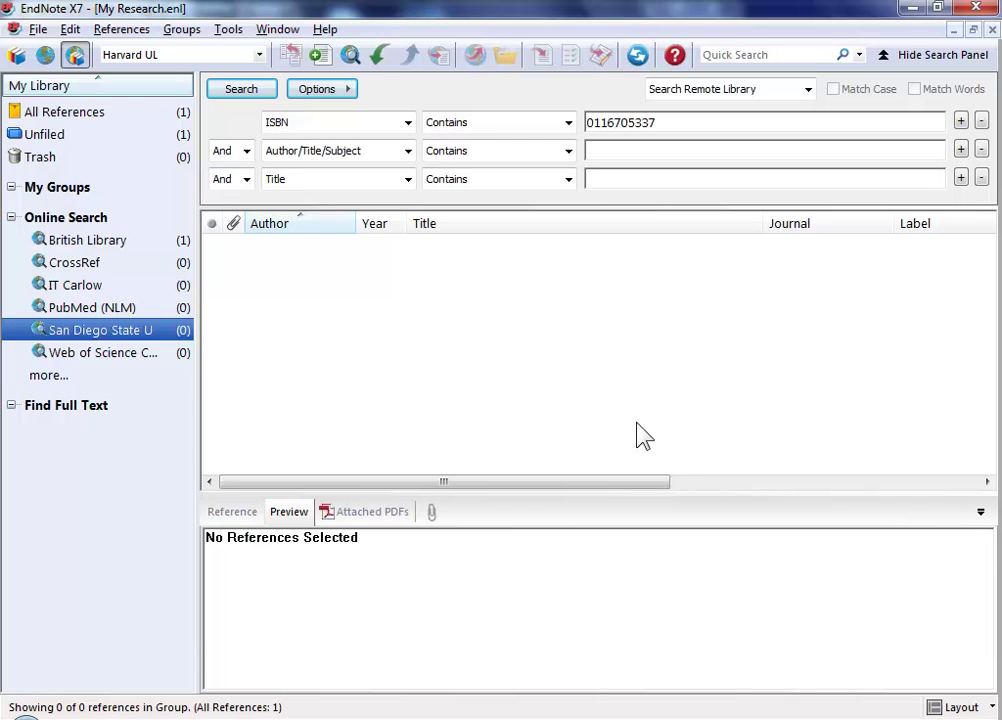
pyautogui.click(908, 60)
pyautogui.click(120, 115)
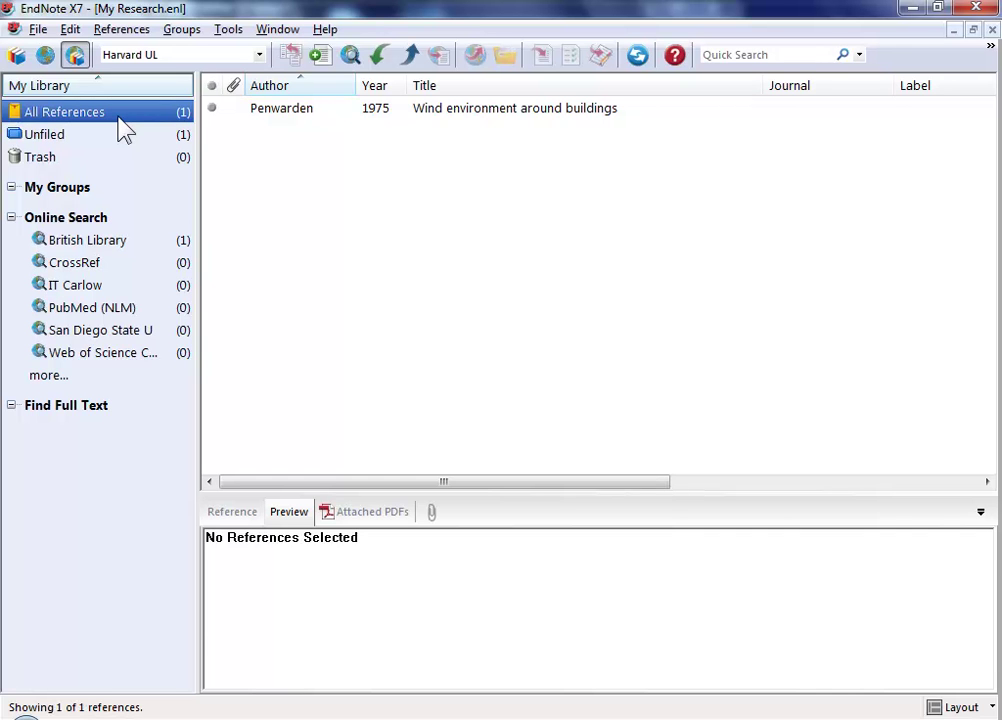
# Step: Switch to the Taylor & Francis Online site in the browser and search it for "wind tall building"
pyautogui.hotkey('alt', 'Tab')
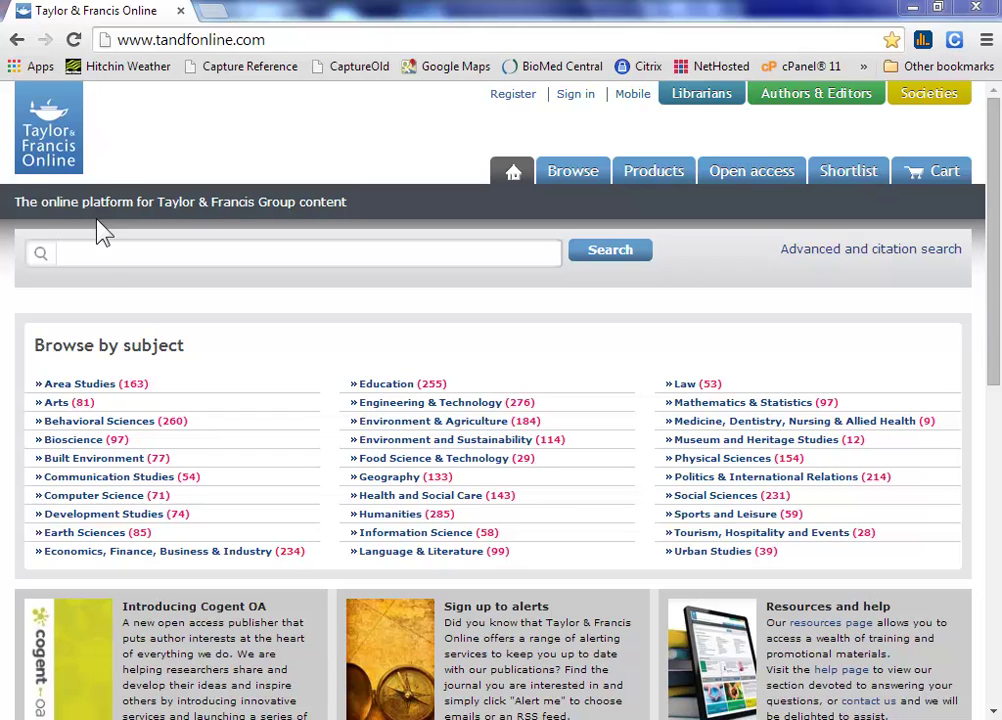
pyautogui.click(98, 256)
pyautogui.write('wind tall building')
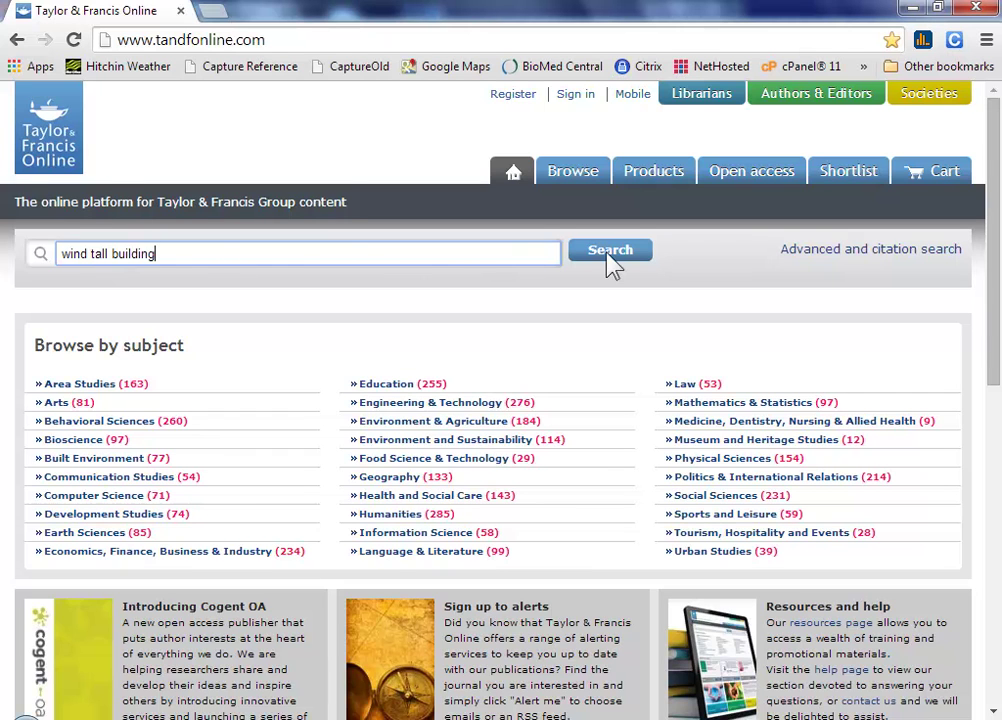
pyautogui.click(648, 255)
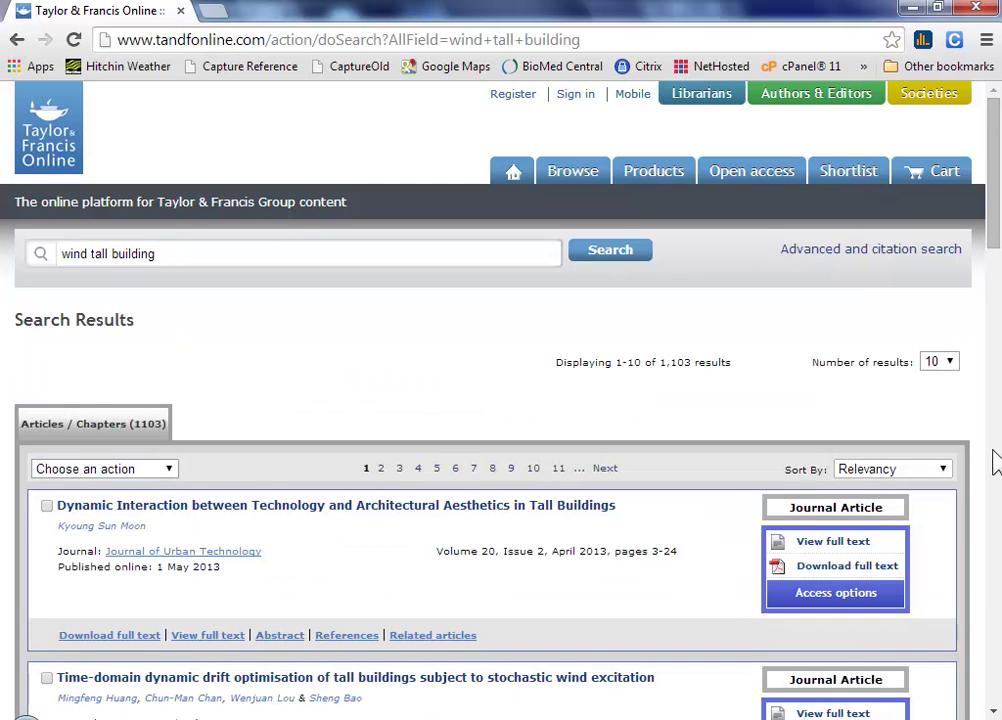
# Step: Select the wanted journal articles on tall buildings and wind in the search results
pyautogui.scroll(-5, 996, 462)
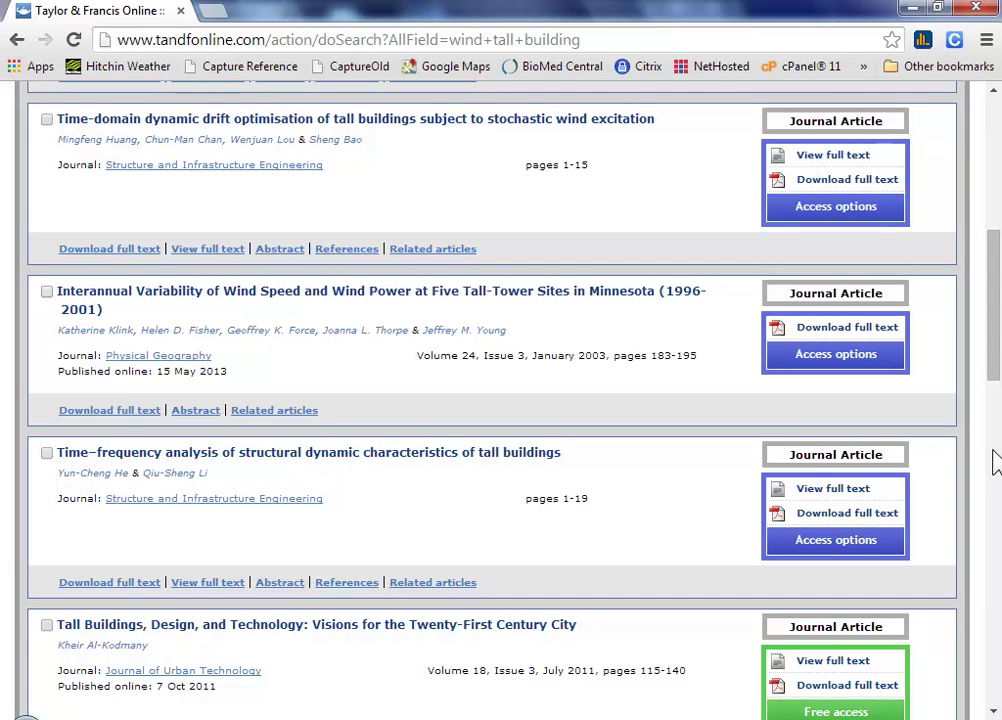
pyautogui.click(46, 291)
pyautogui.scroll(2, 45, 298)
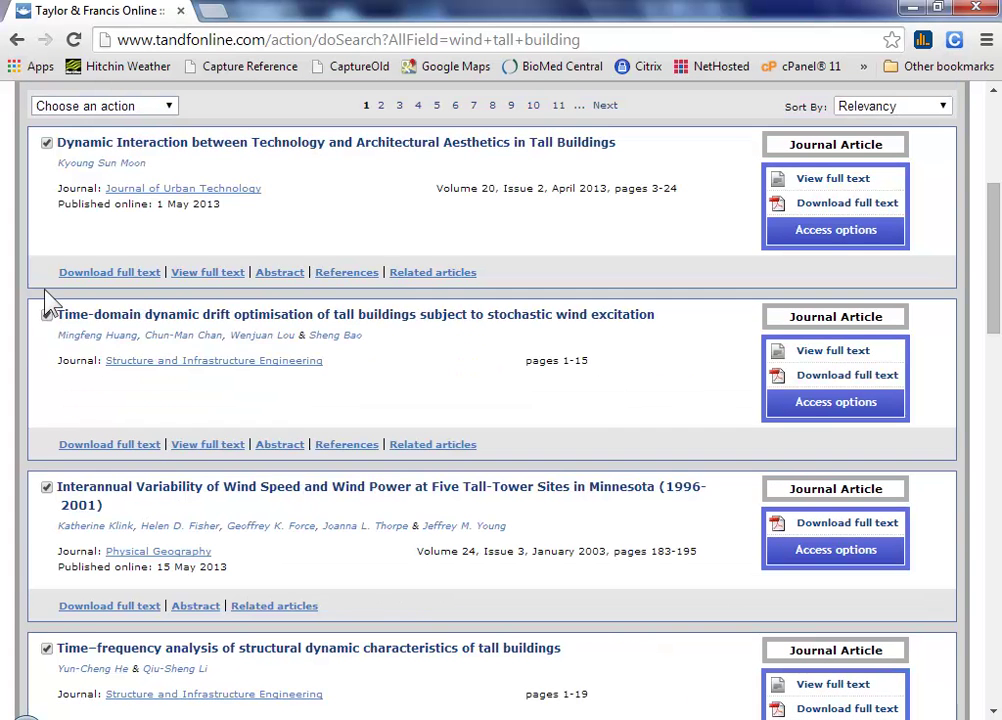
pyautogui.click(46, 314)
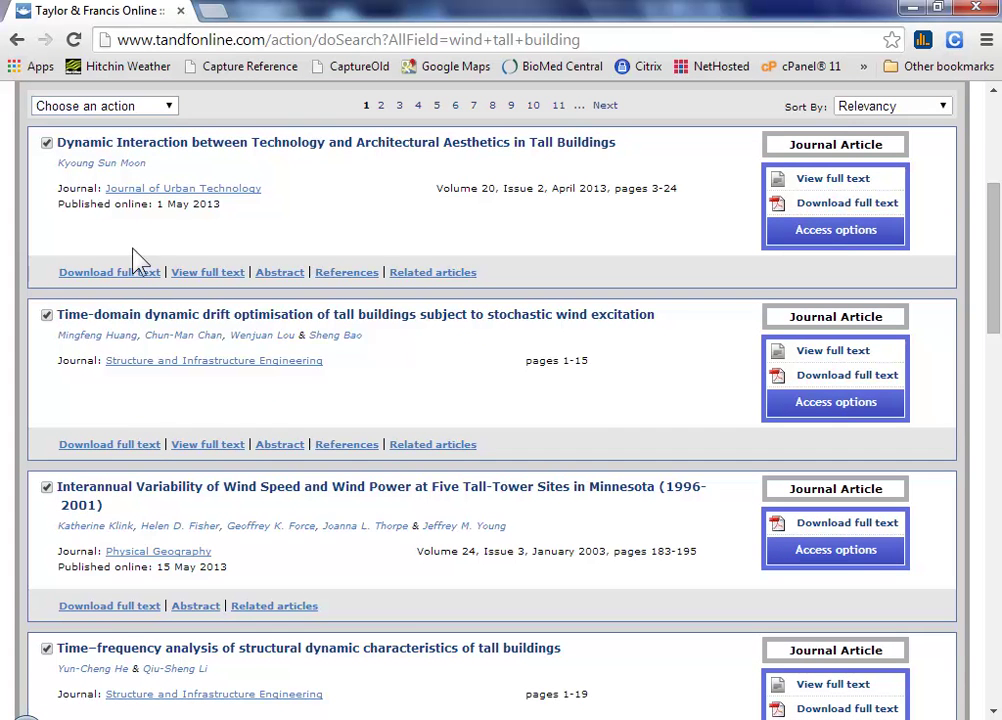
# Step: Download the selected articles' citations with abstracts in RIS format into the EndNote library
pyautogui.click(170, 107)
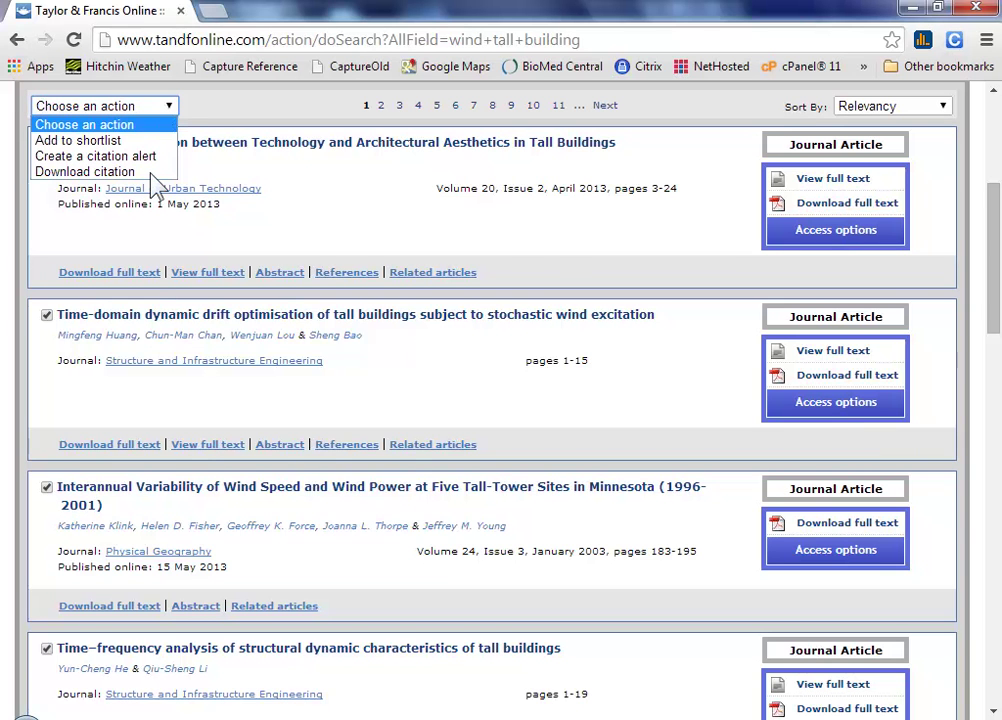
pyautogui.click(88, 172)
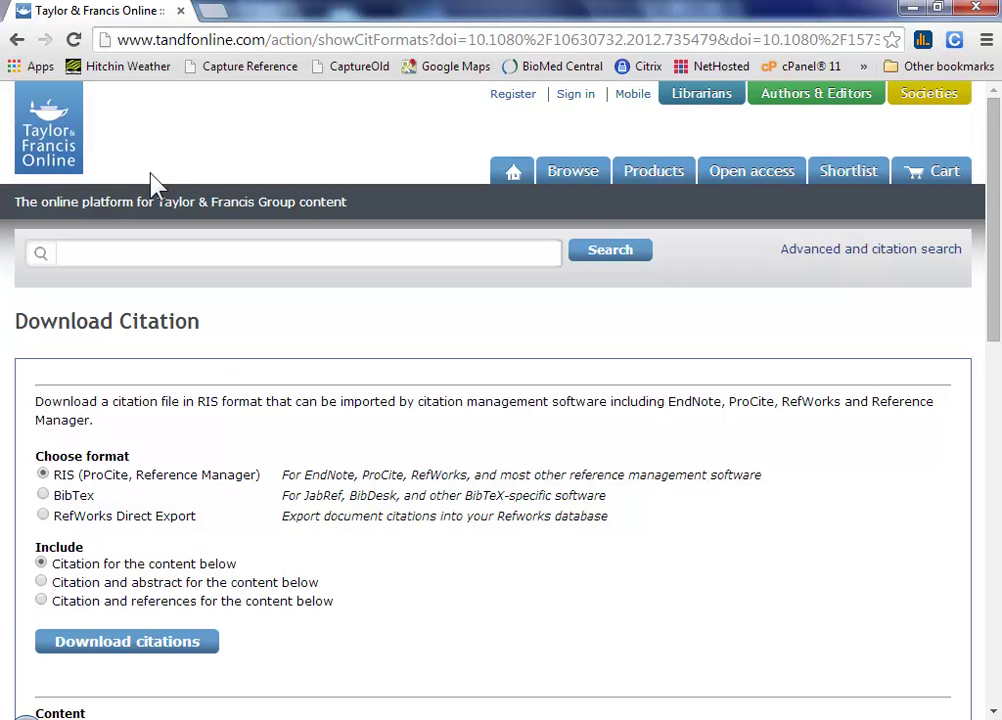
pyautogui.click(41, 582)
pyautogui.click(136, 647)
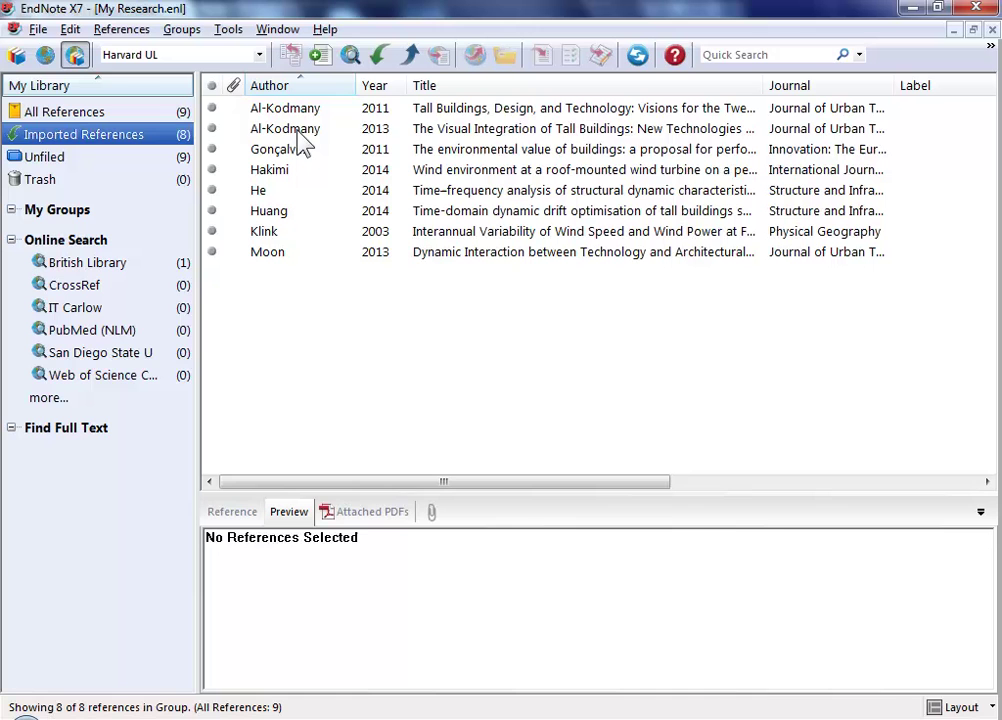
# Step: Preview the 2013 article "The Visual Integration of Tall Buildings" in the Annotated output style
pyautogui.click(297, 132)
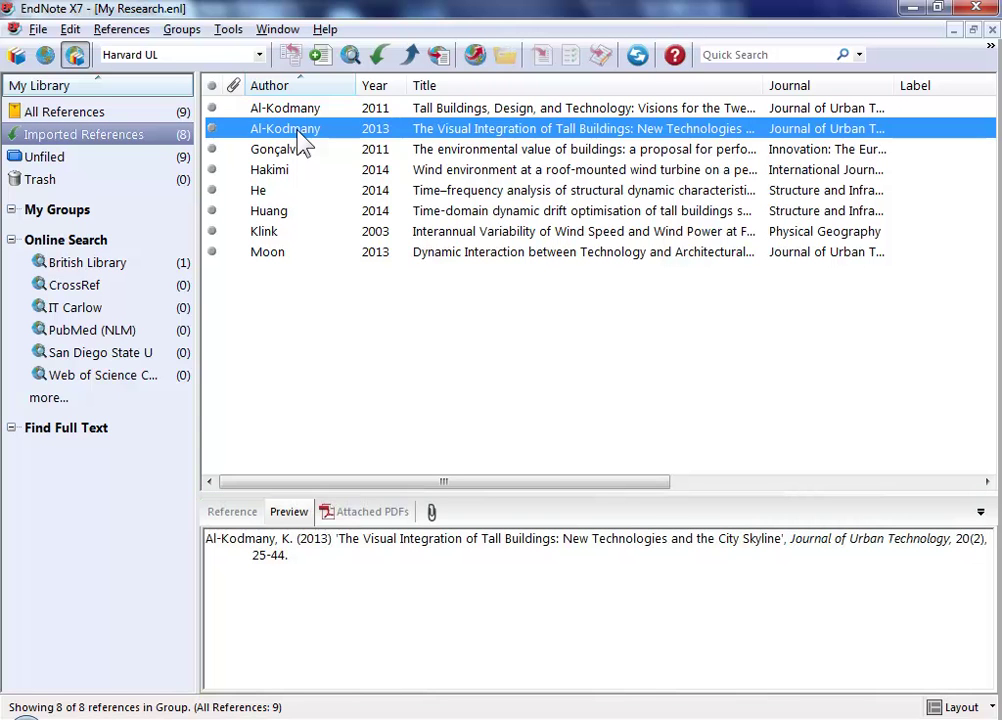
pyautogui.click(259, 55)
pyautogui.scroll(2, 259, 62)
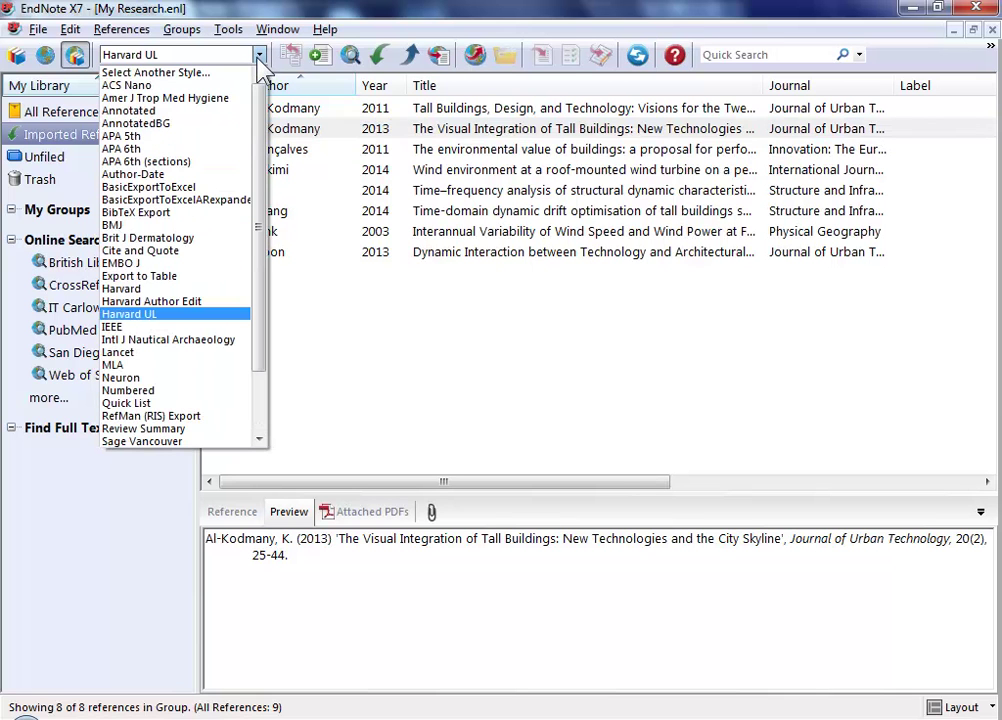
pyautogui.click(170, 111)
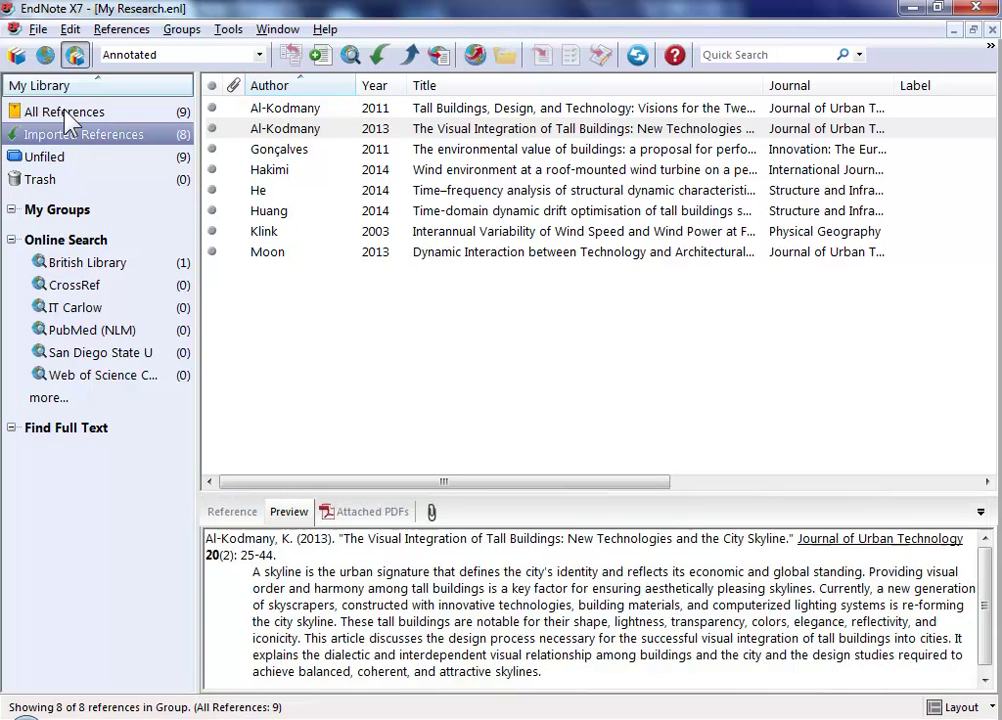
# Step: Show all references and look through the PDF attached to the 2011 article "Tall Buildings, Design, and Technology" in the full-size viewer
pyautogui.click(68, 118)
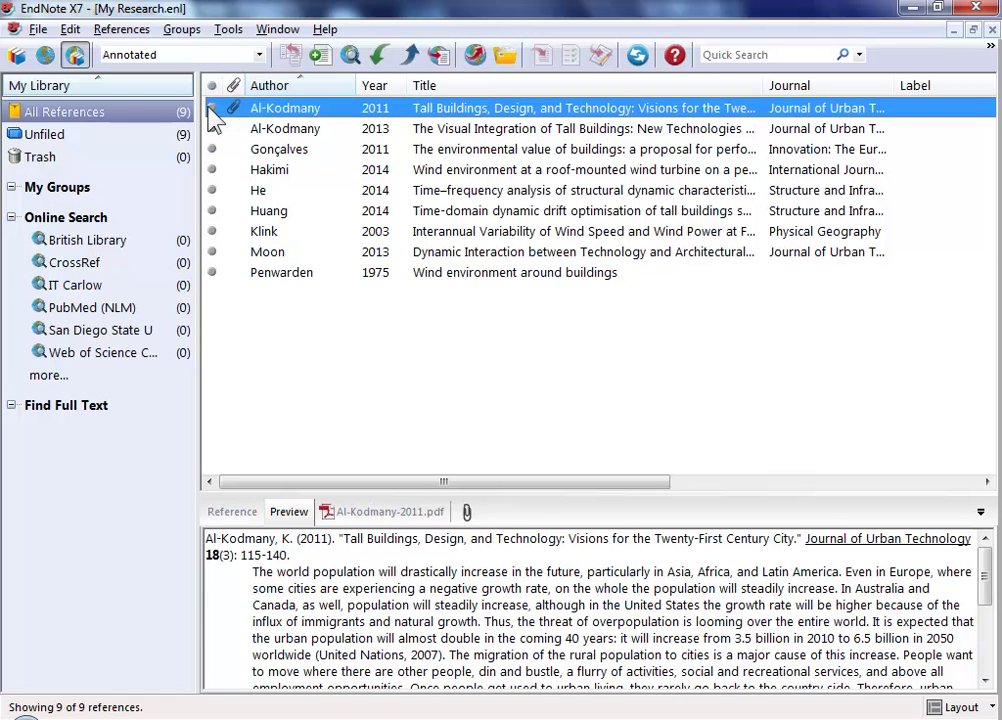
pyautogui.click(380, 514)
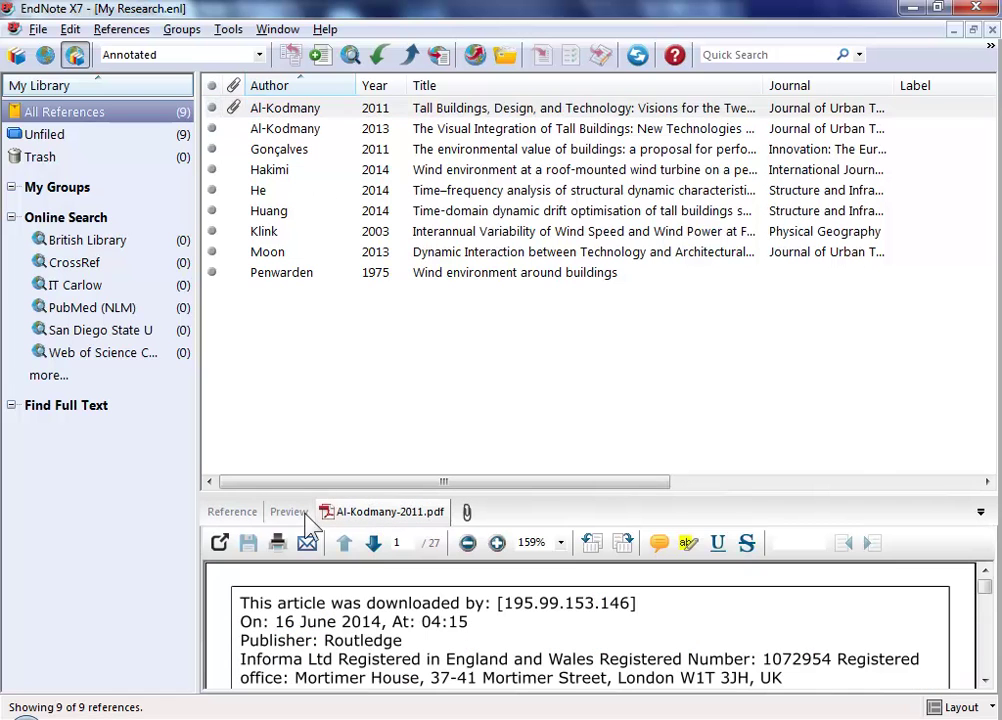
pyautogui.click(219, 542)
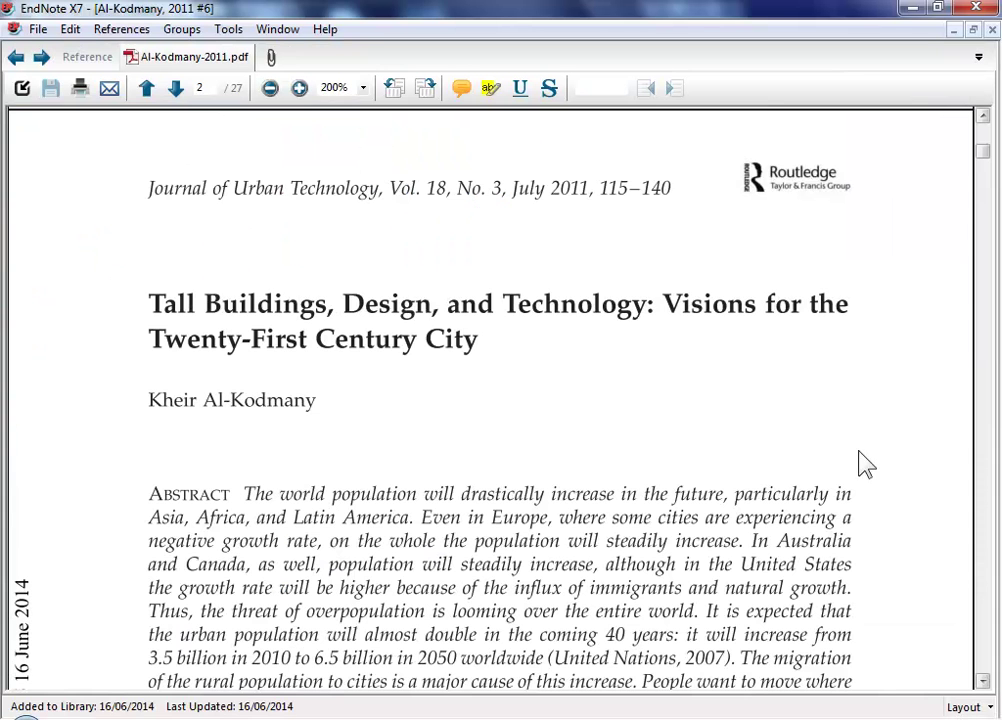
pyautogui.click(986, 302)
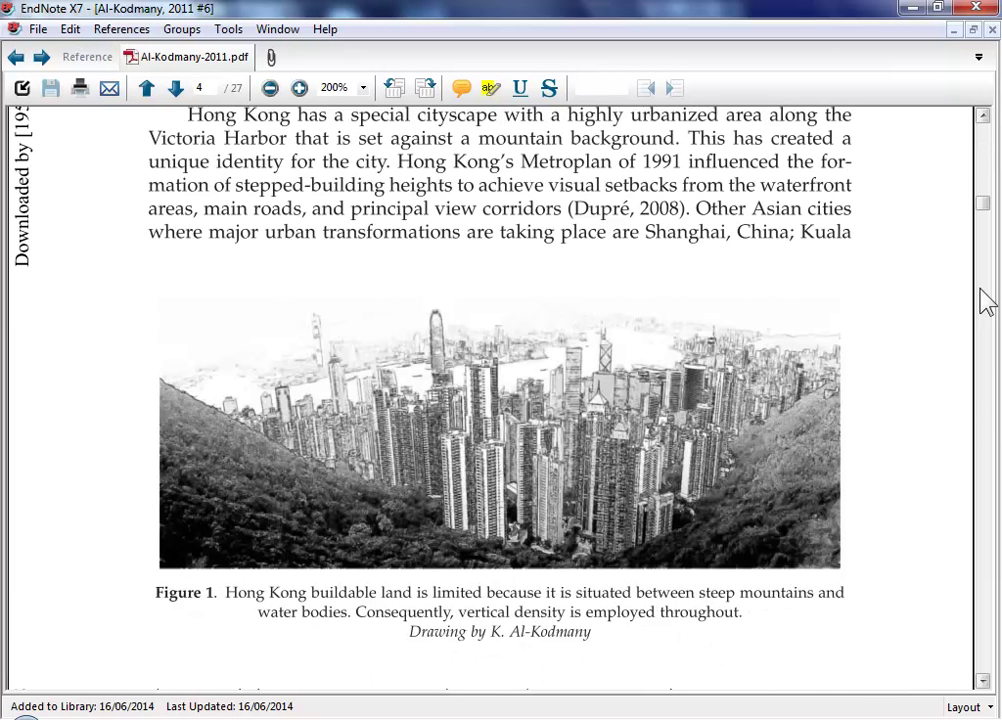
pyautogui.click(22, 89)
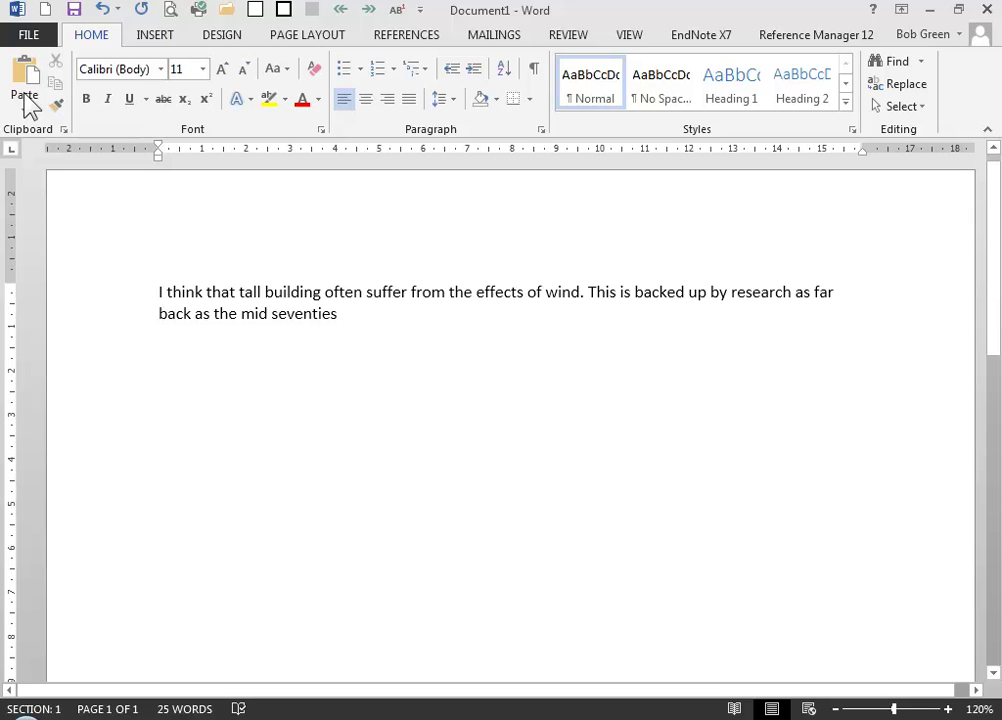
# Step: In the Word document, find the 1975 book "Wind environment around buildings" by its author's surname and cite it after "mid seventies"
pyautogui.click(688, 40)
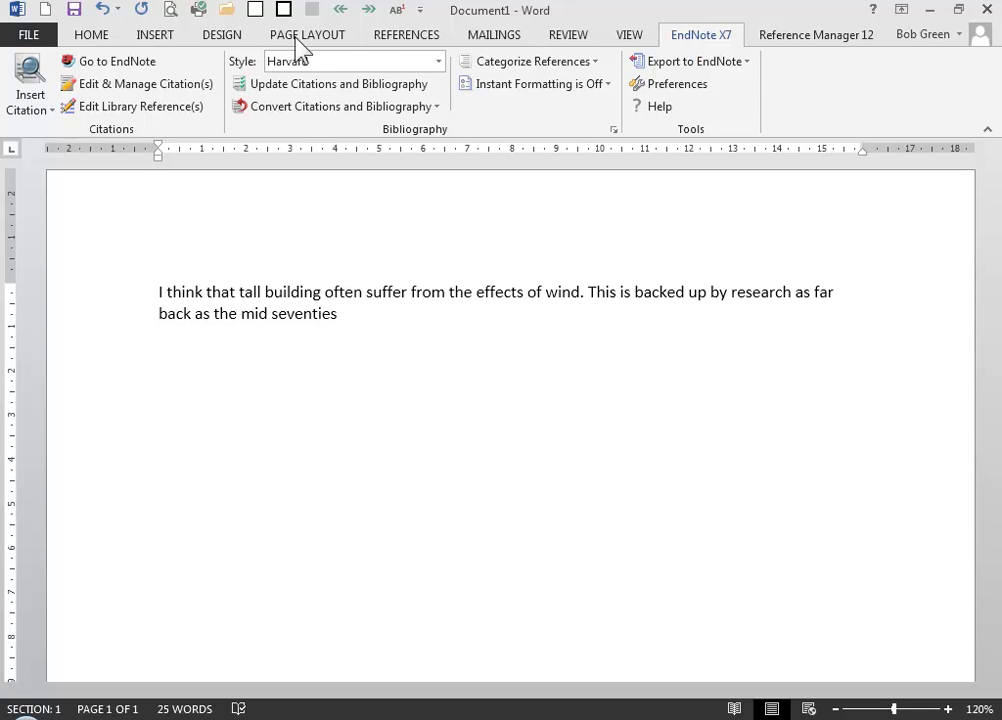
pyautogui.click(30, 72)
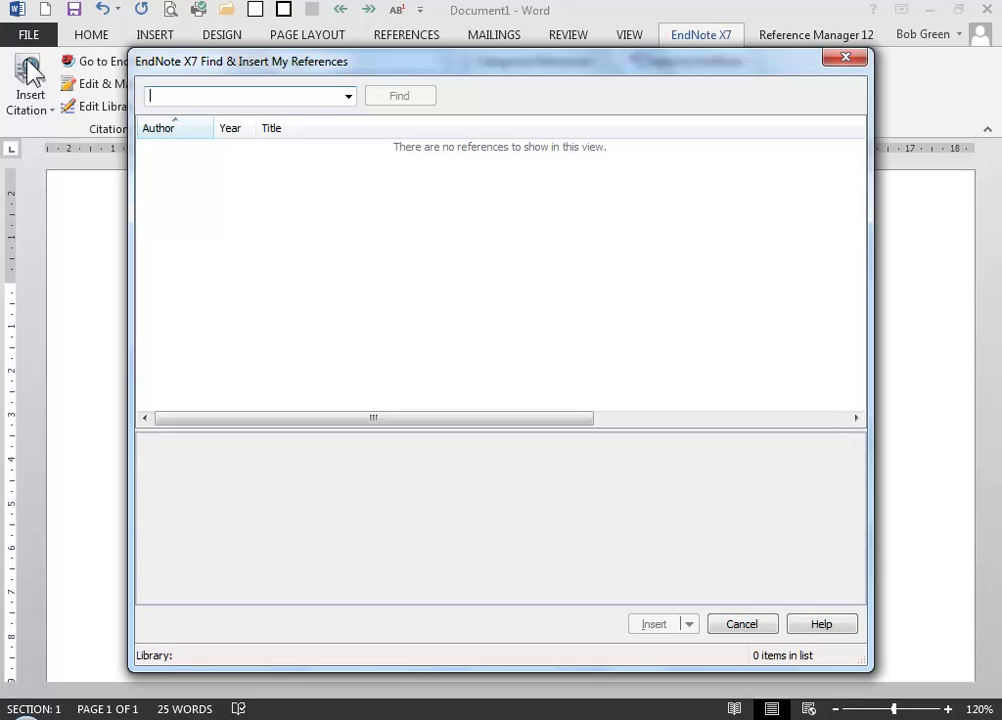
pyautogui.write('penwarden')
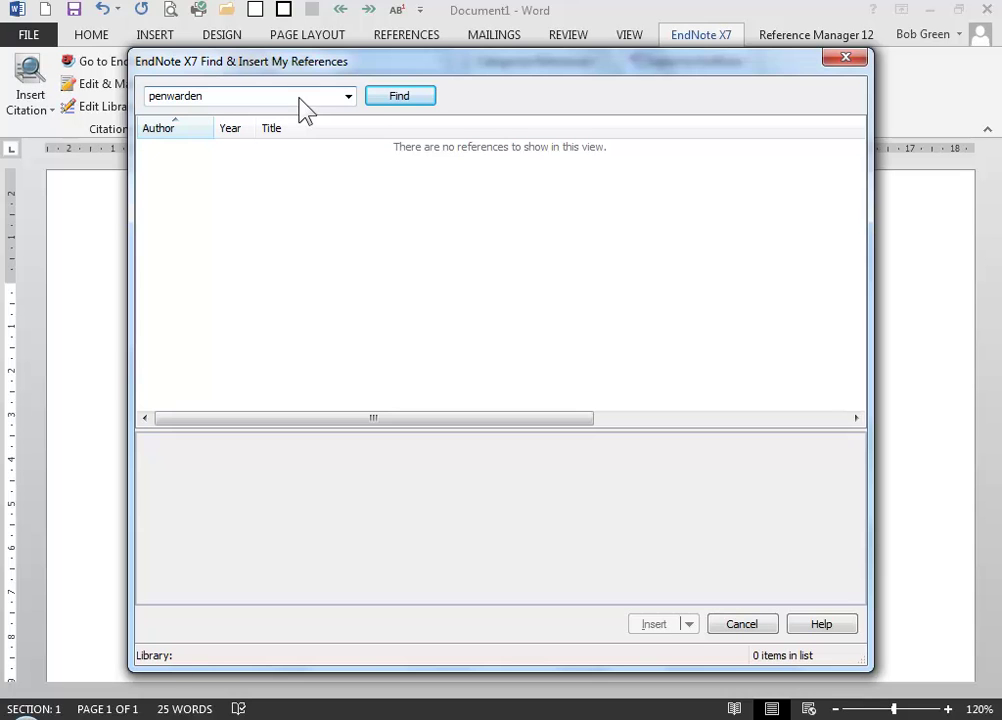
pyautogui.click(376, 104)
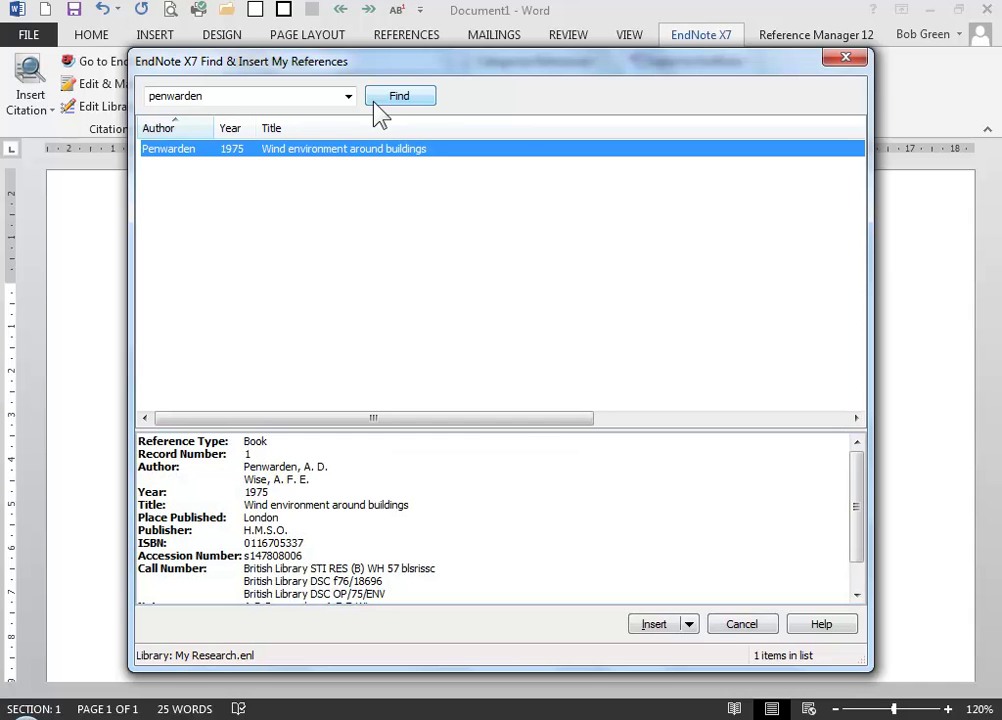
pyautogui.click(653, 624)
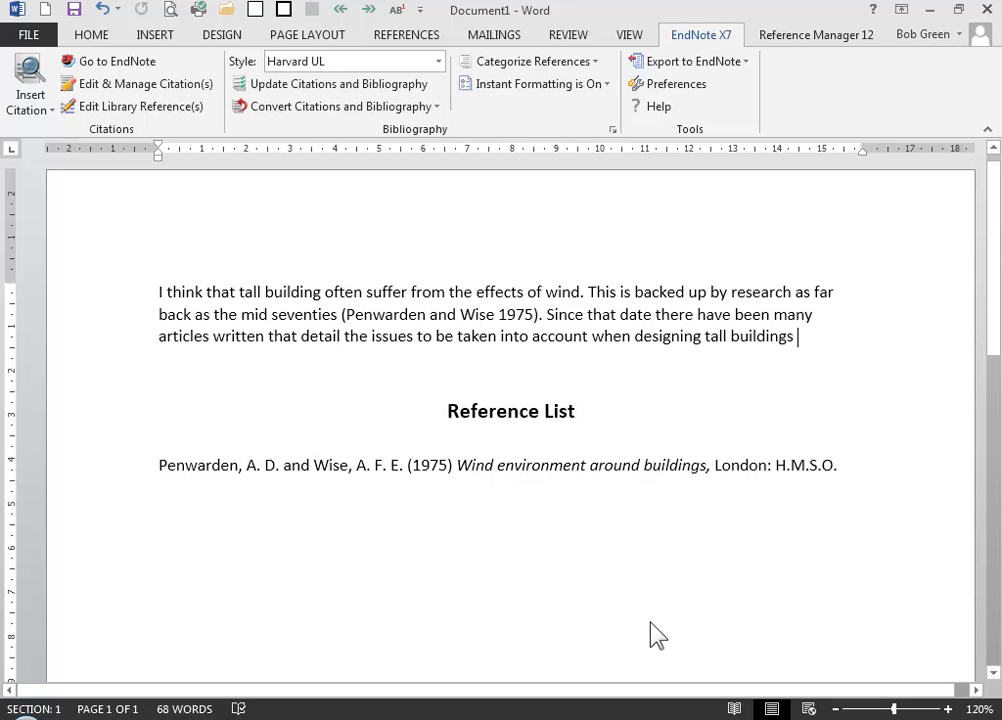
# Step: Search the library for "wind", cite the two 2014 articles and the 2003 article after "designing tall buildings", and apply the Building and Environment style
pyautogui.click(30, 75)
pyautogui.press('BackSpace')
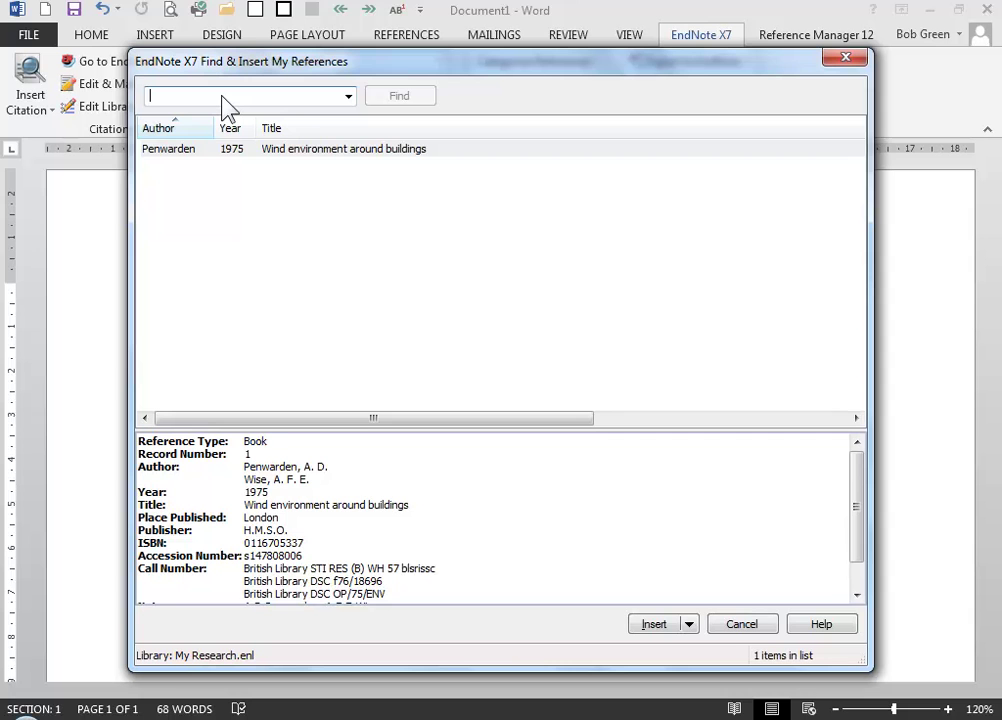
pyautogui.write('wind')
pyautogui.press('Return')
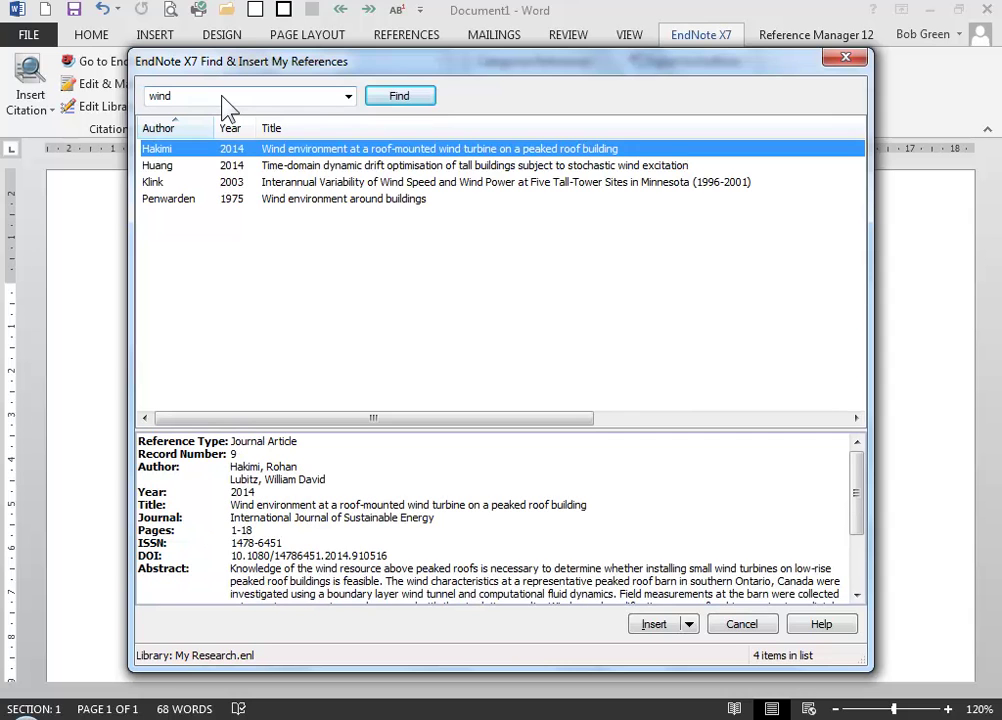
pyautogui.keyDown('shift'); pyautogui.click(237, 195); pyautogui.keyUp('shift')
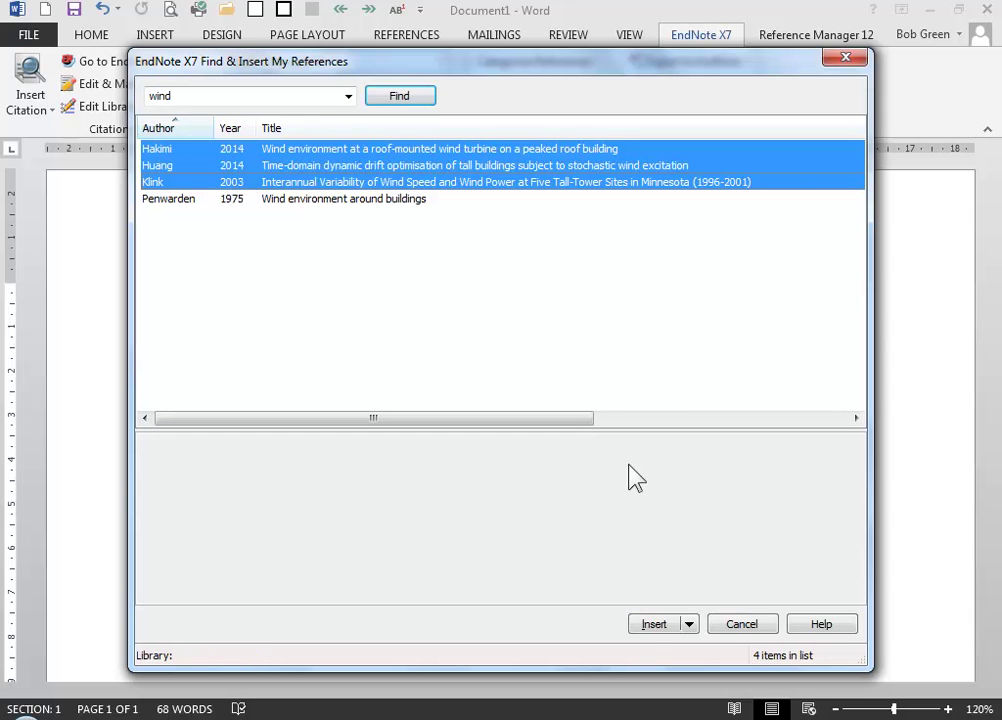
pyautogui.click(653, 624)
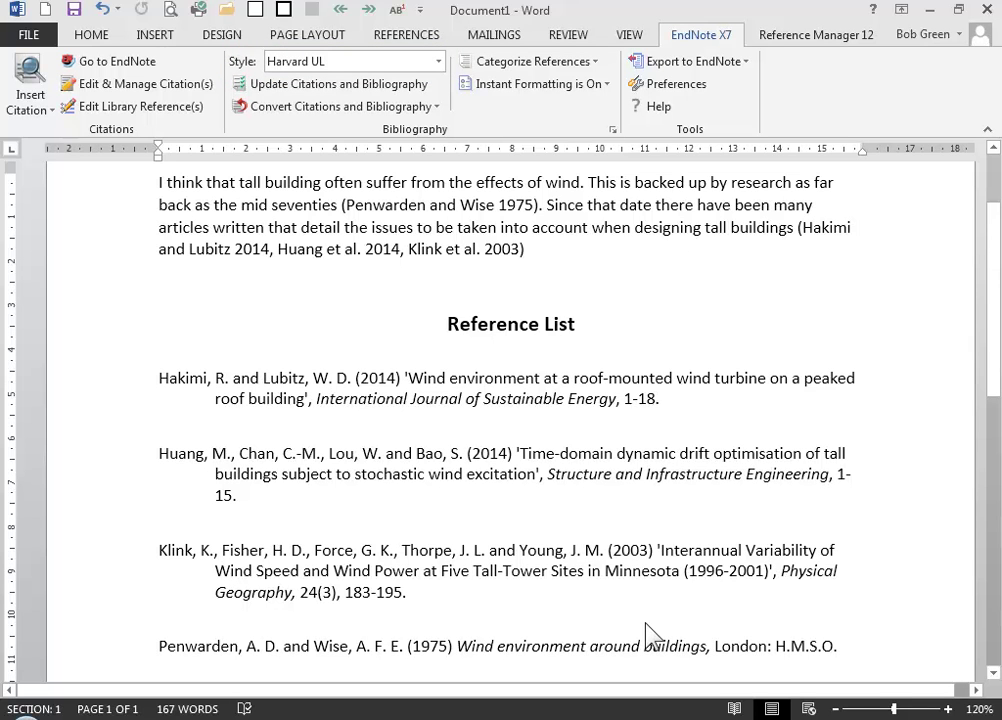
pyautogui.click(432, 63)
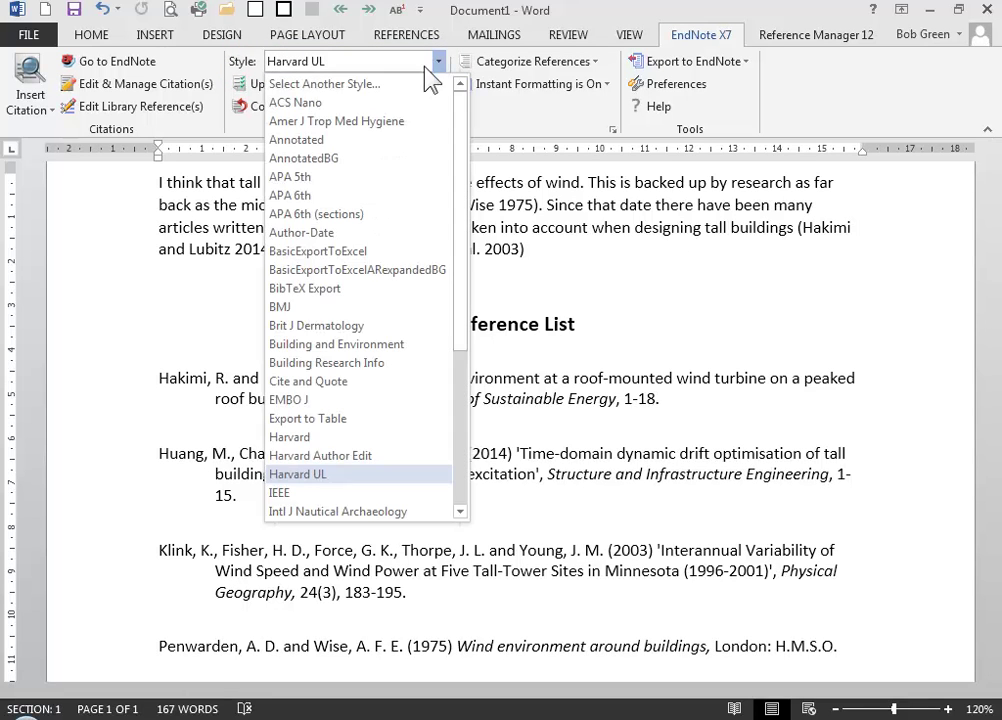
pyautogui.click(391, 347)
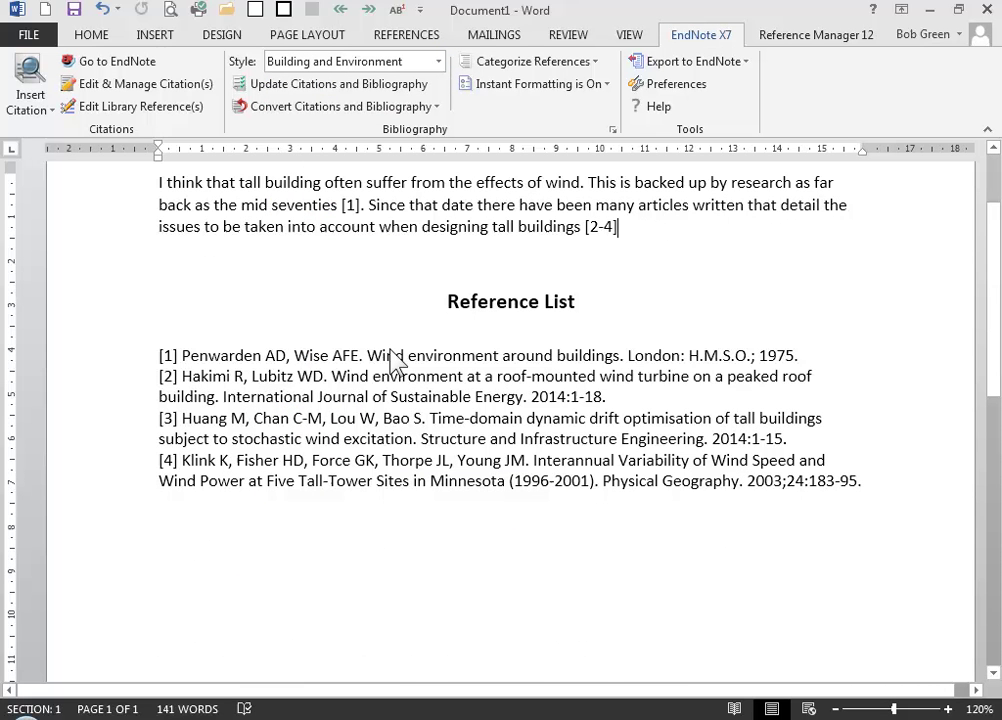
# Step: Switch to EndNote and add the four references cited in the document to a new custom group named "Cited in my 1st paper"
pyautogui.hotkey('alt', 'Tab')
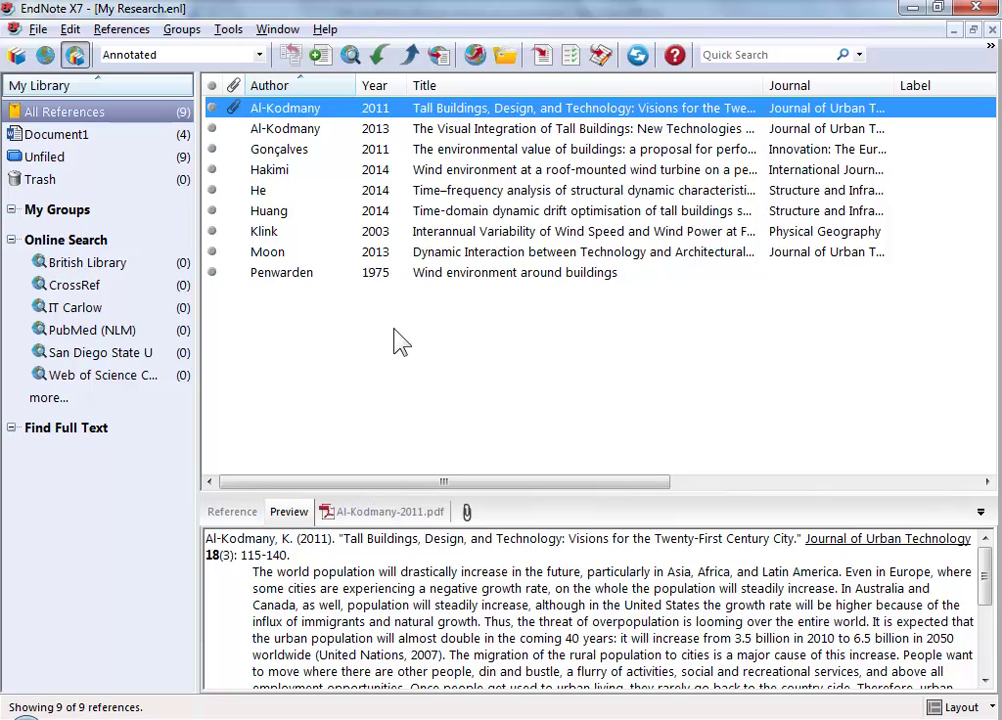
pyautogui.keyDown('ctrl'); pyautogui.click(398, 170); pyautogui.keyUp('ctrl')
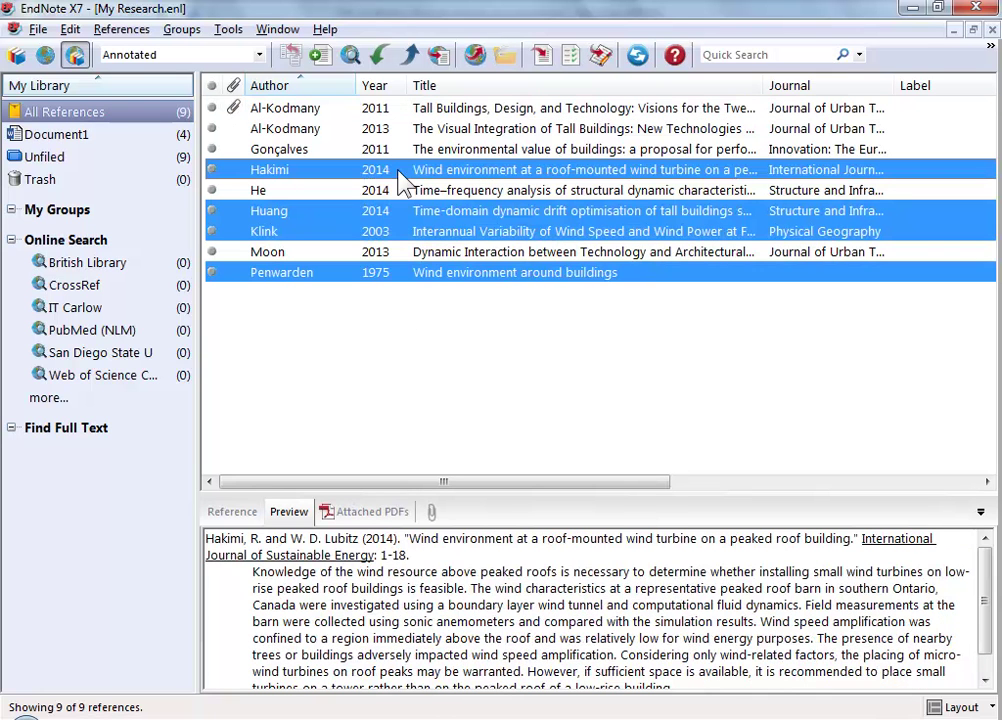
pyautogui.rightClick(398, 172)
pyautogui.moveTo(580, 245)
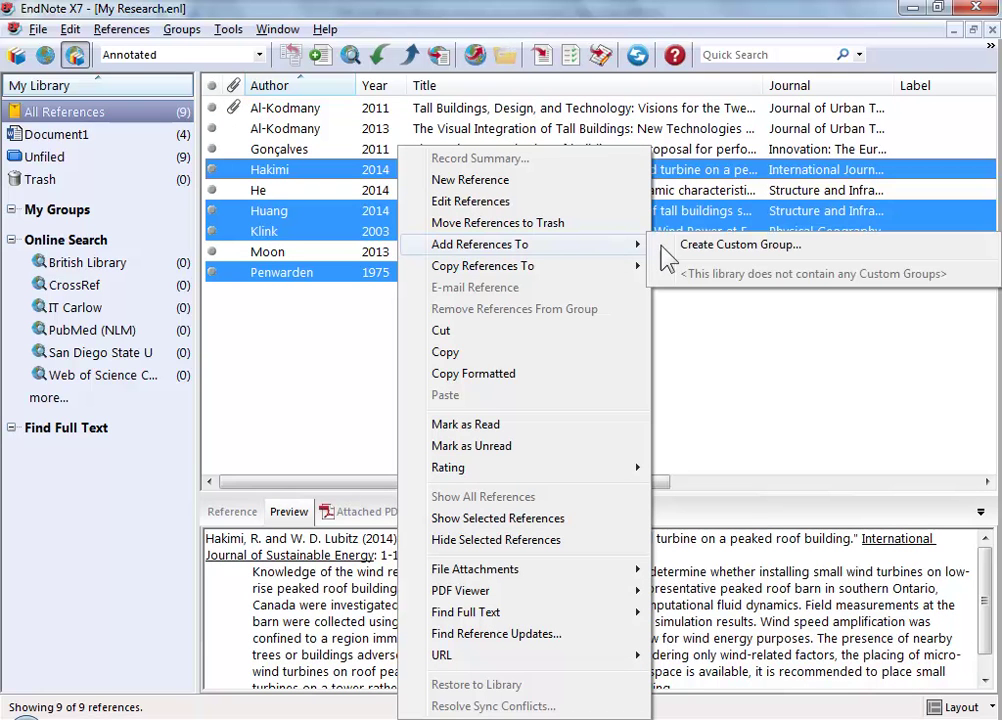
pyautogui.click(666, 246)
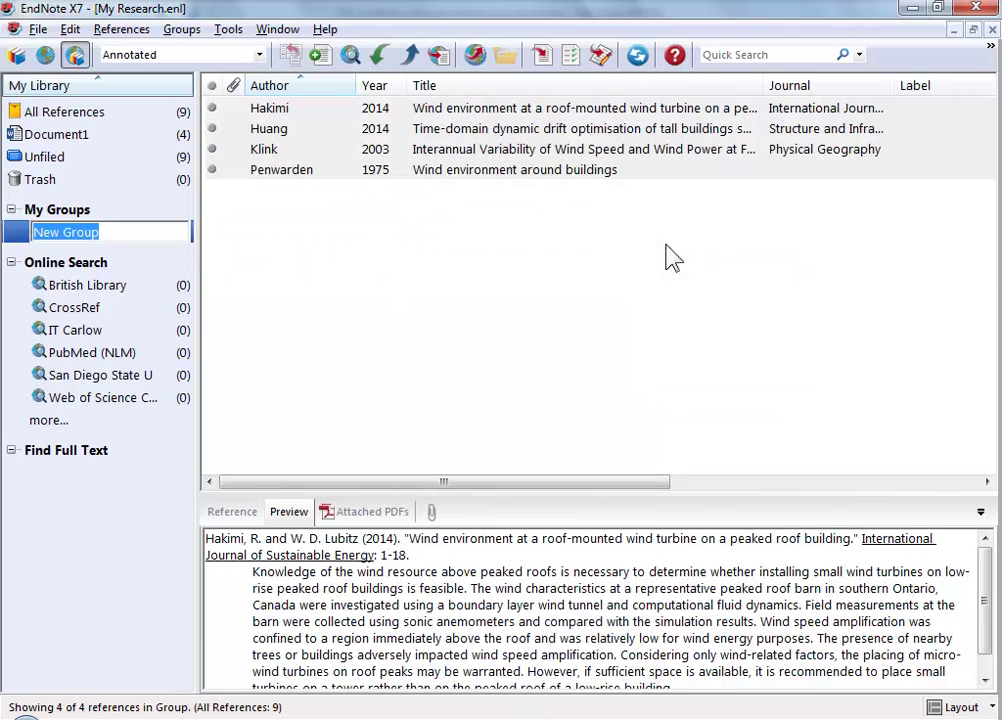
pyautogui.write('Cited in my 1st paper')
pyautogui.press('Return')
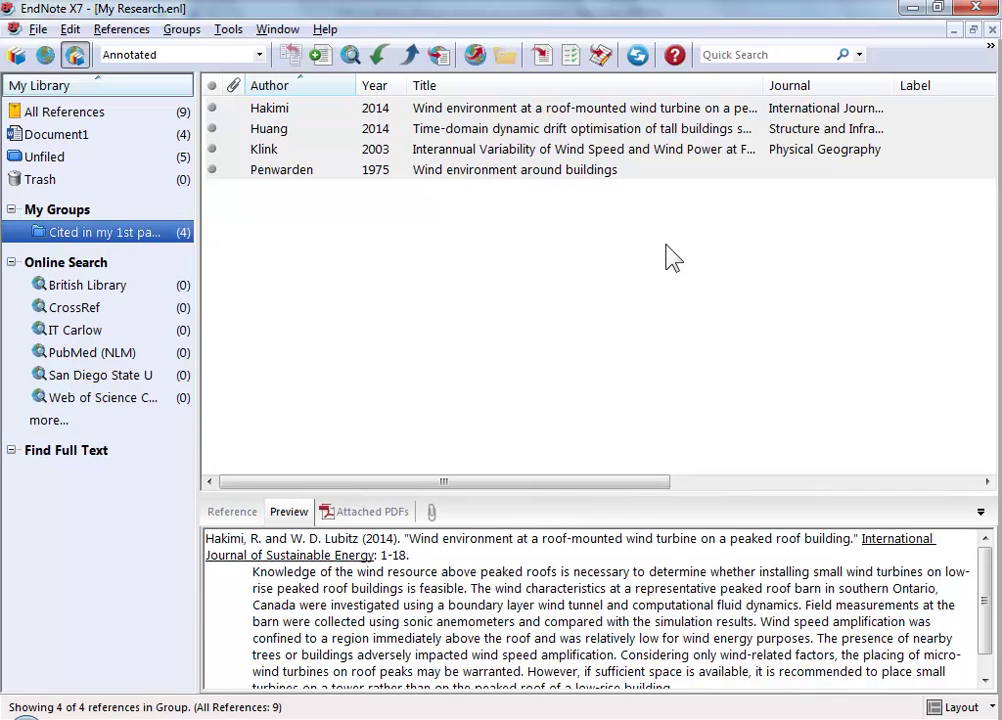